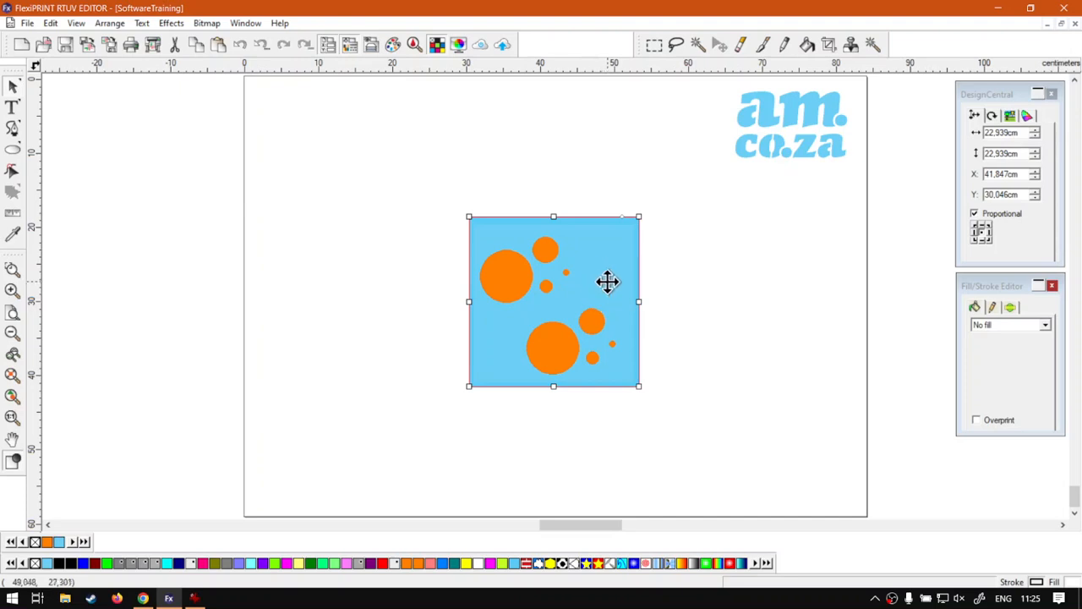
Step: Paste a copy of the spotted square bitmap and place it beside the original at about X 45.9 cm, Y 30.3 cm
key("ctrl+v")
left_click(525, 218)
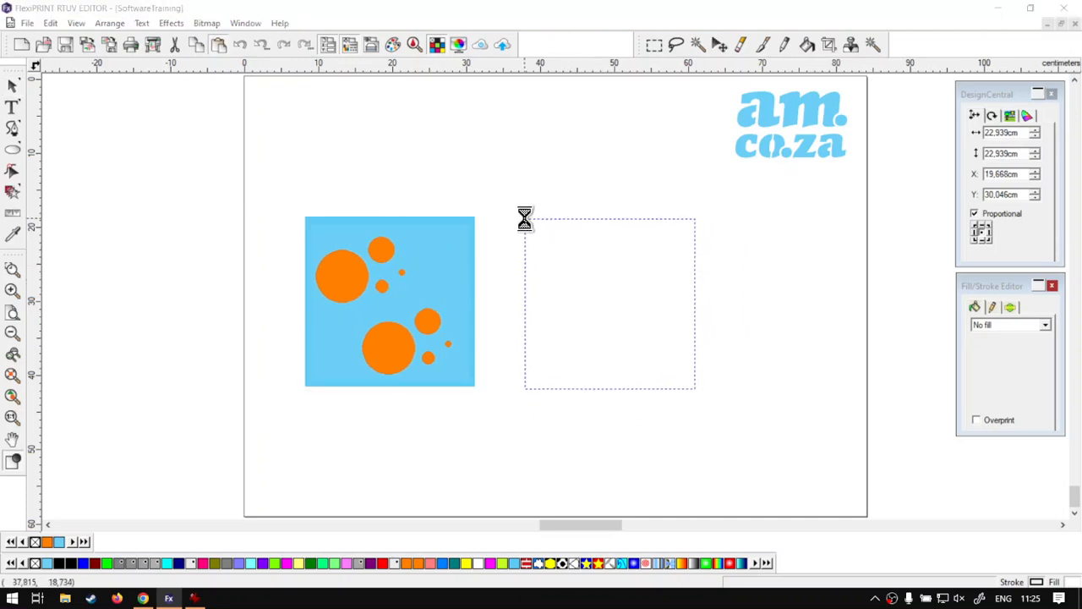
left_click(783, 271)
left_click(586, 327)
left_click_drag(607, 312, 581, 311)
Step: Move the copied bitmap closer to the original and level with it, at about X 43.8 cm, Y 30.1 cm
left_click(378, 304)
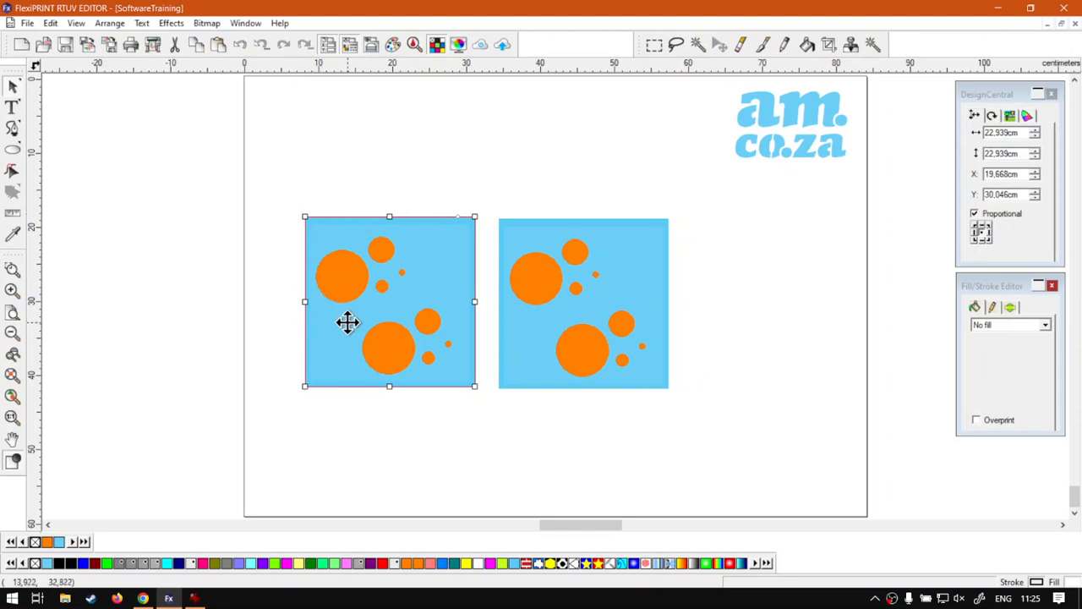
left_click(608, 273)
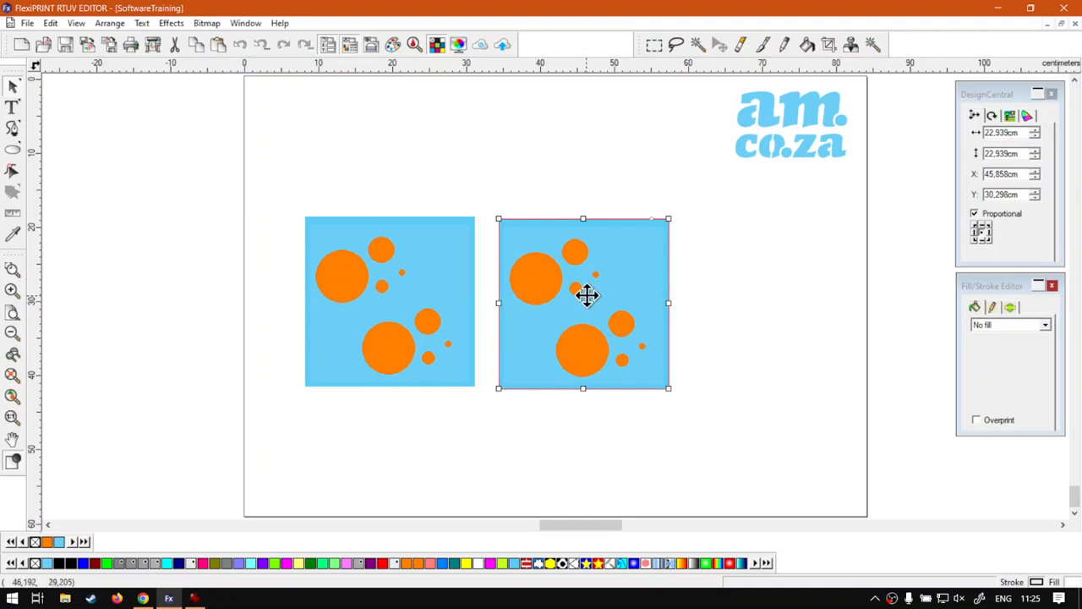
left_click(421, 298, "shift")
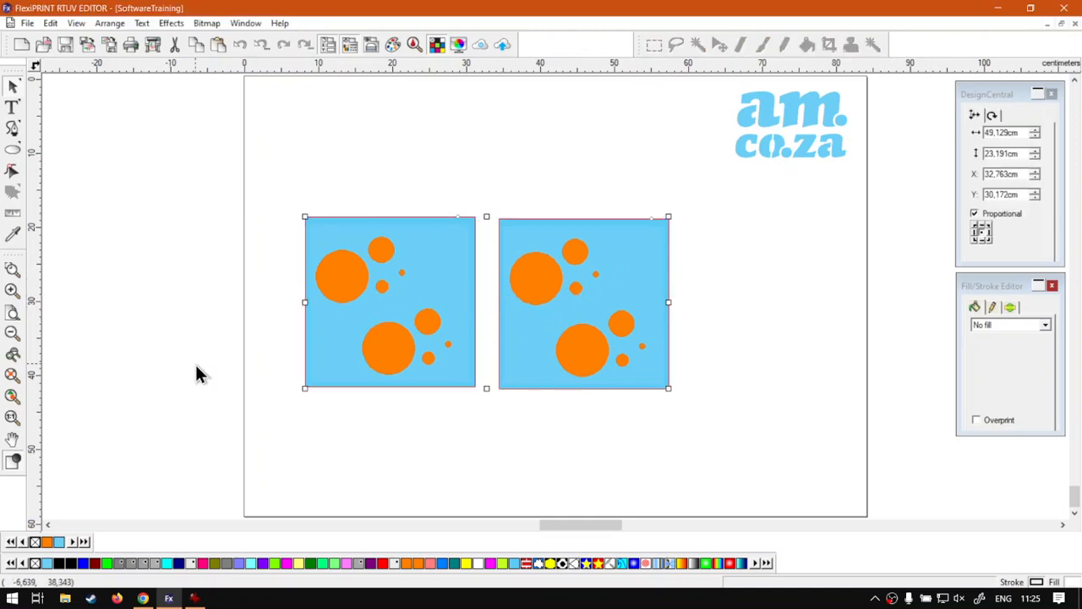
left_click(13, 376)
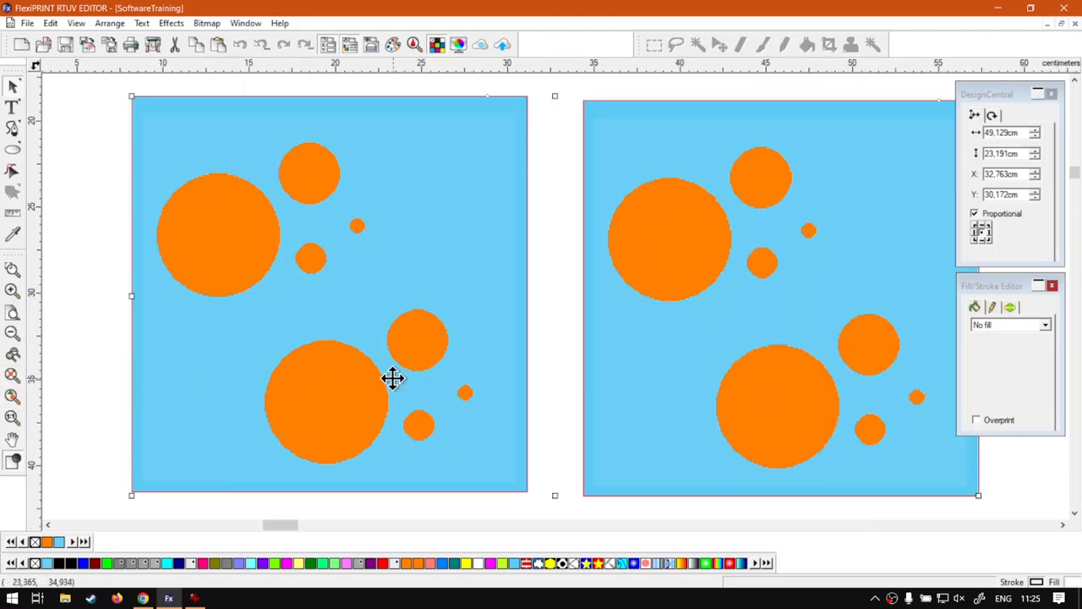
left_click(559, 289)
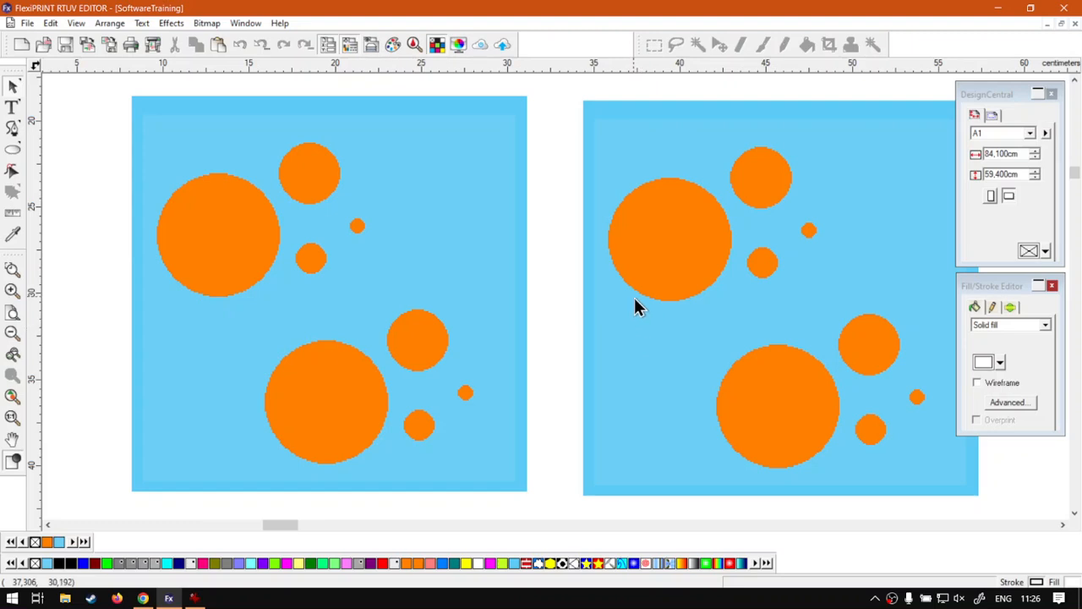
left_click(730, 248)
left_click_drag(730, 249, 698, 249)
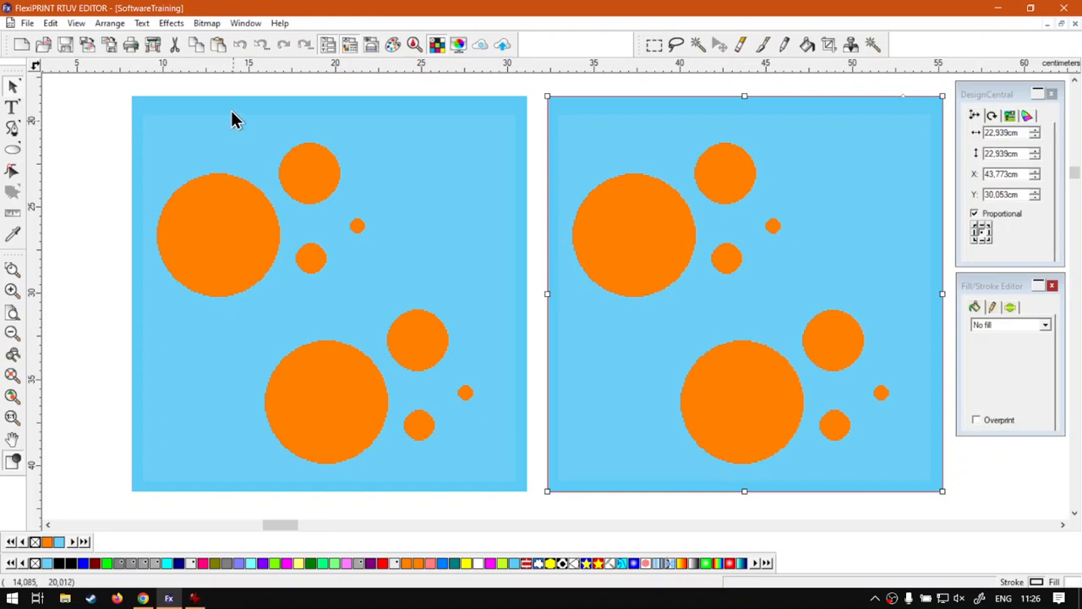
Step: Begin resampling the copied bitmap and set its width and height to 1024 pixels
left_click(207, 24)
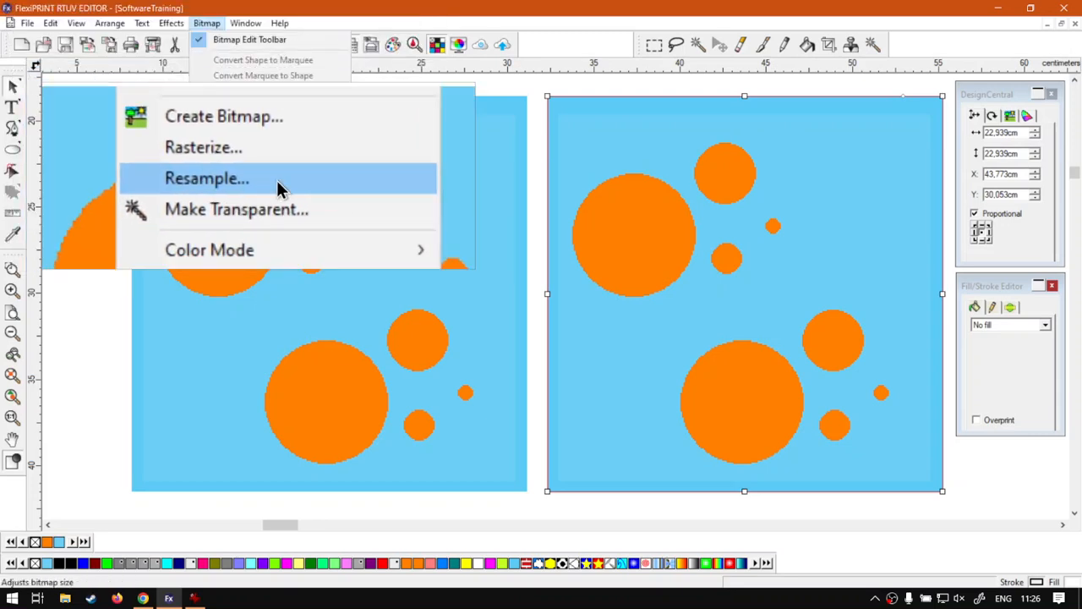
left_click(278, 181)
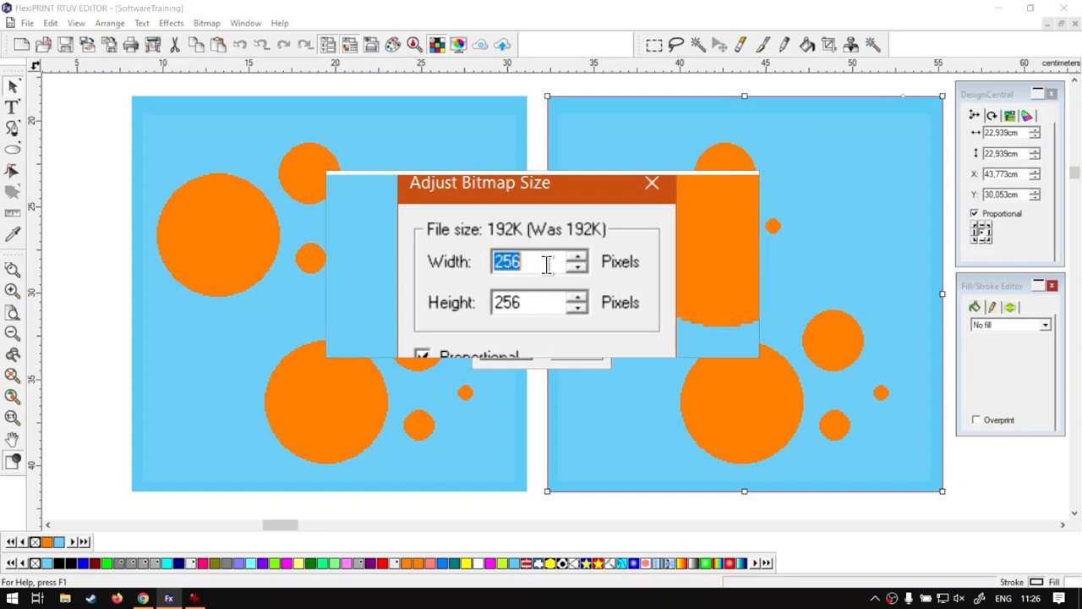
left_click_drag(547, 265, 512, 265)
type("10")
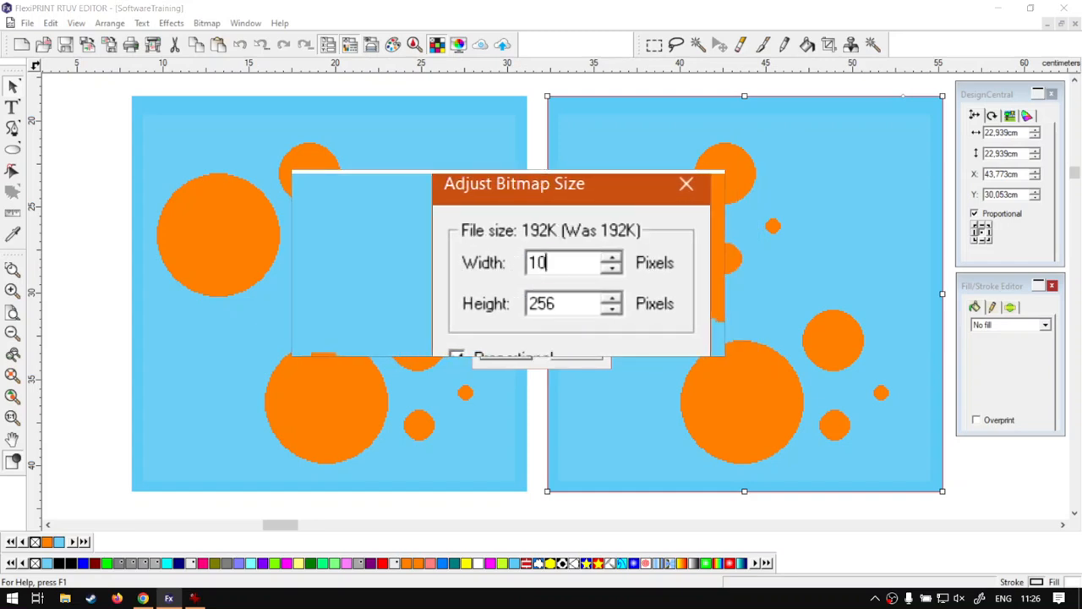
type("24")
double_click(547, 285)
type("1024")
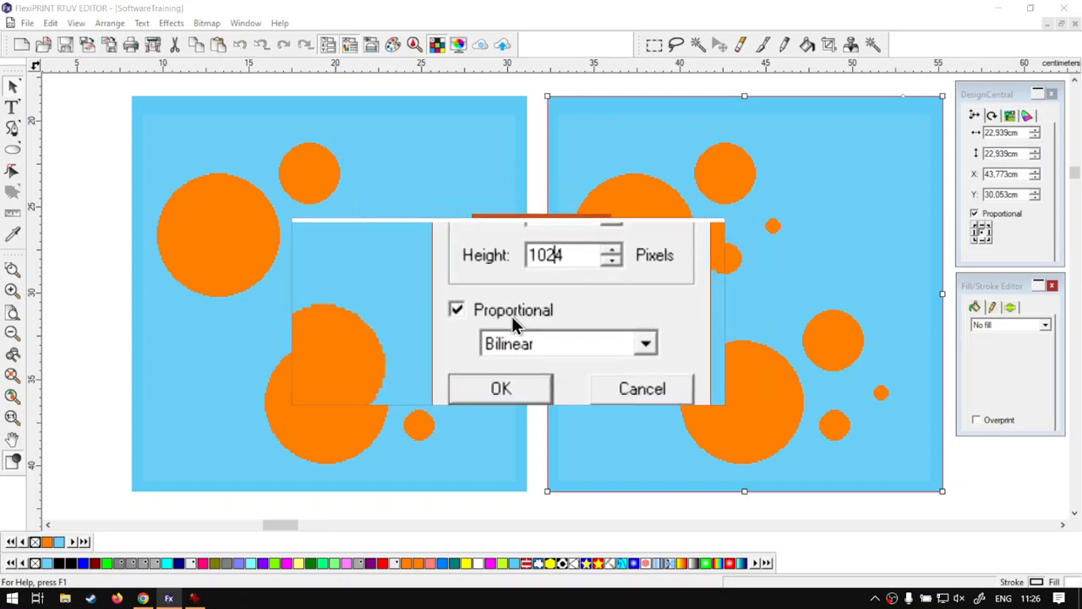
Step: Choose Bilinear as the resampling method and apply the new bitmap size
left_click(581, 334)
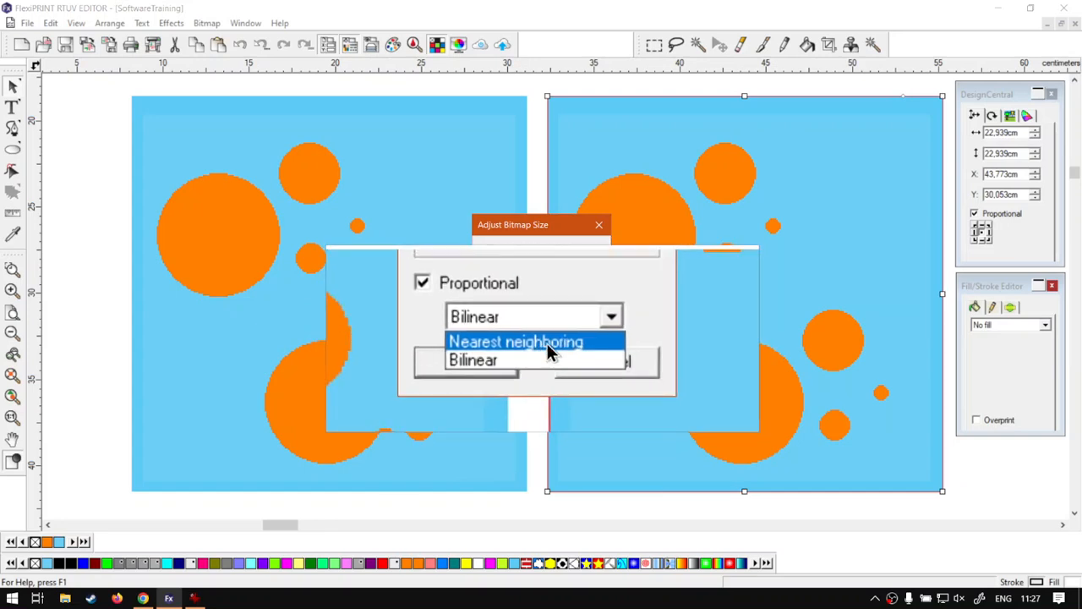
left_click(577, 235)
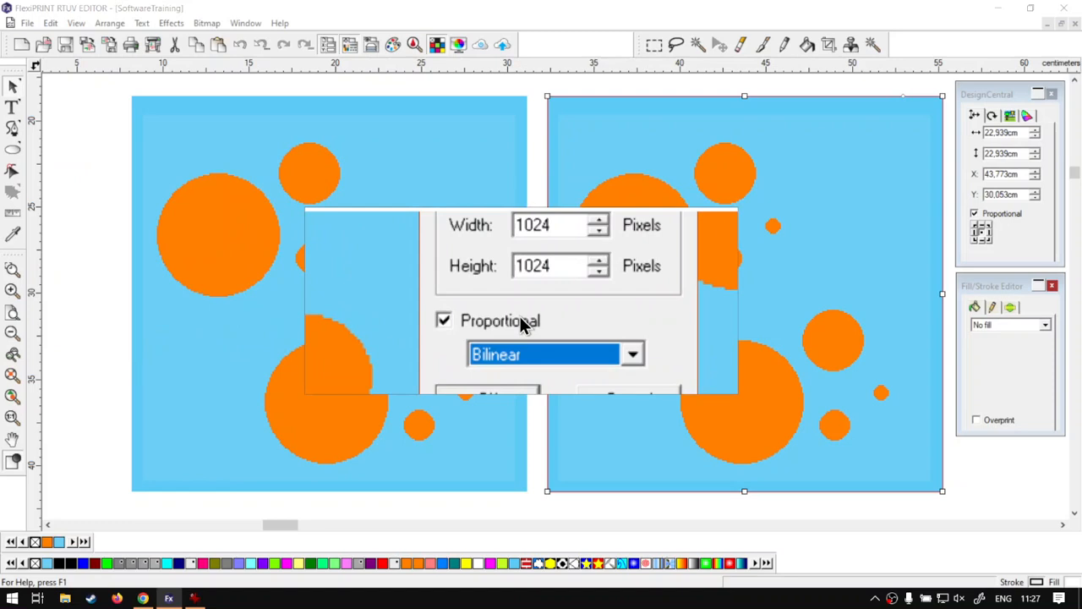
left_click(531, 331)
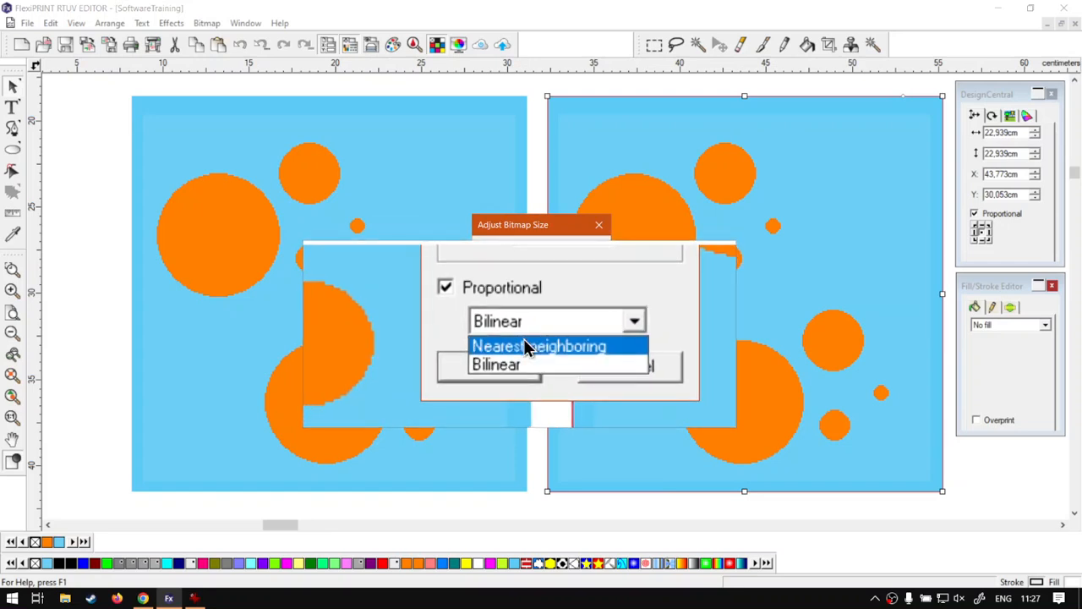
left_click(486, 323)
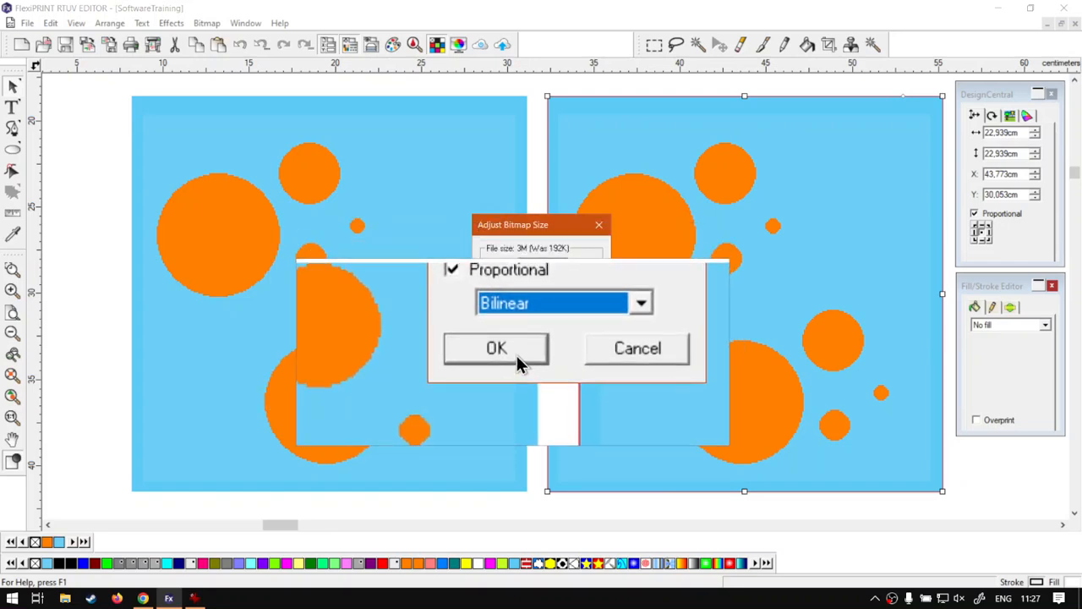
left_click(497, 353)
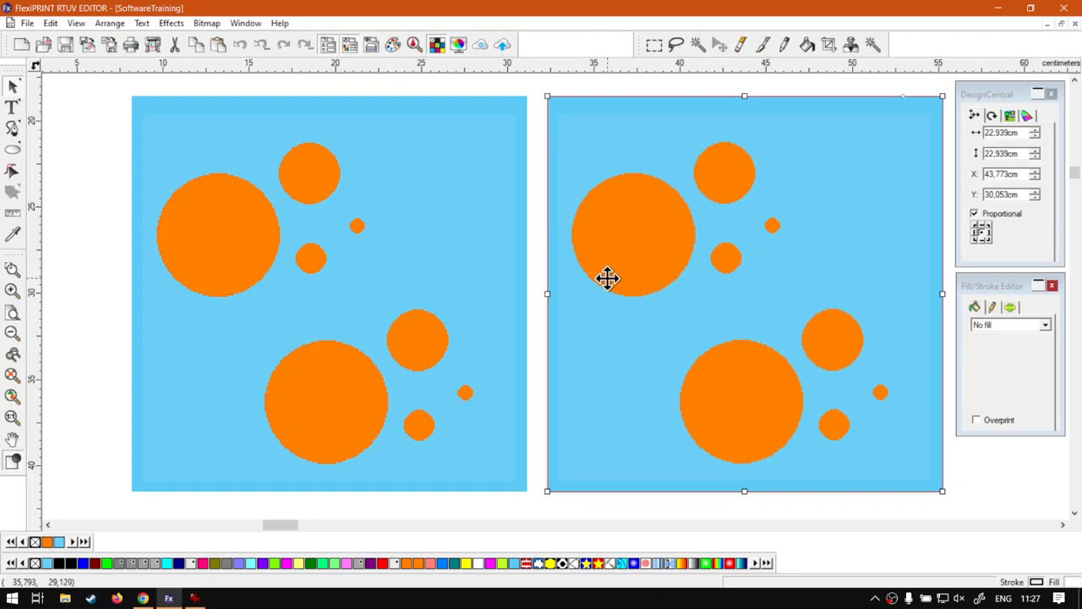
Step: Move the resampled copy so it partly overlaps the original bitmap, at about X 23.2 cm, Y 30.2 cm
left_click(405, 246)
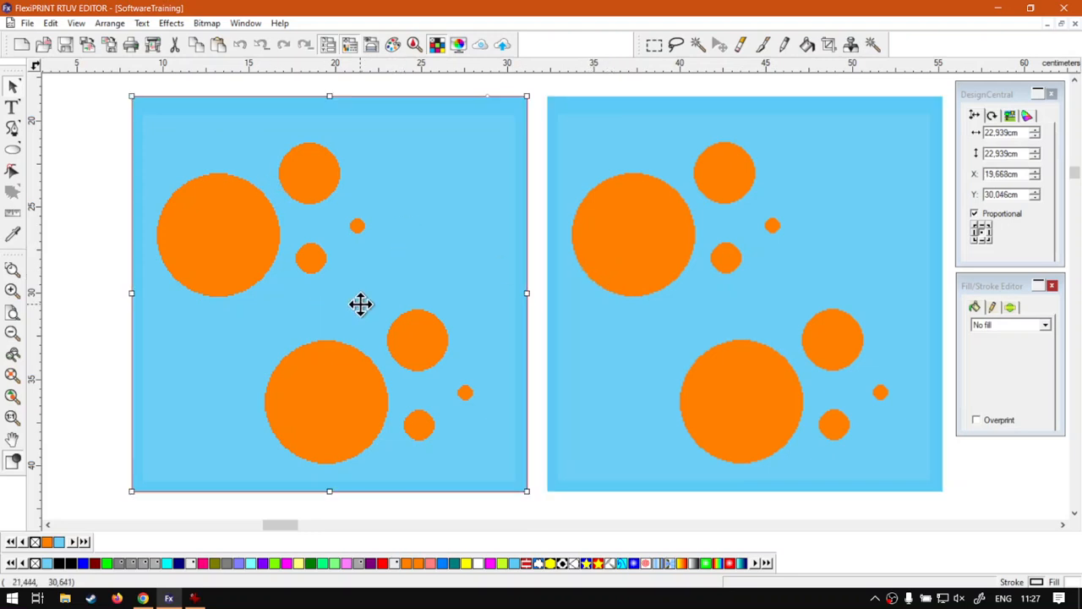
left_click(720, 290)
left_click_drag(790, 256, 433, 260)
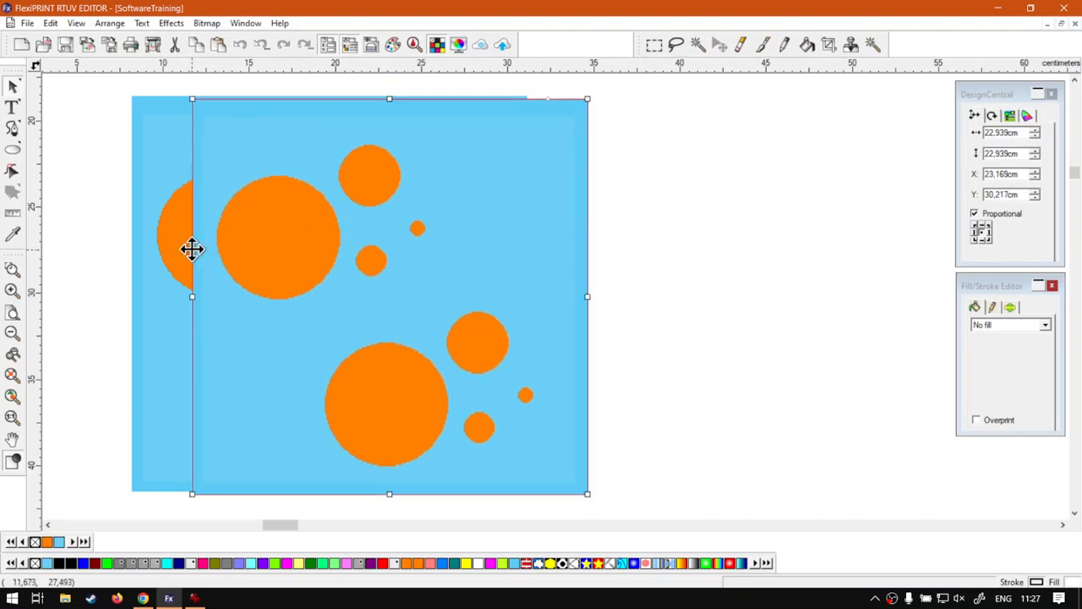
Step: Compare the orange circle edges of the resampled copy with those of the original bitmap at close range
scroll(157, 273, "up", 2)
scroll(154, 258, "up", 4)
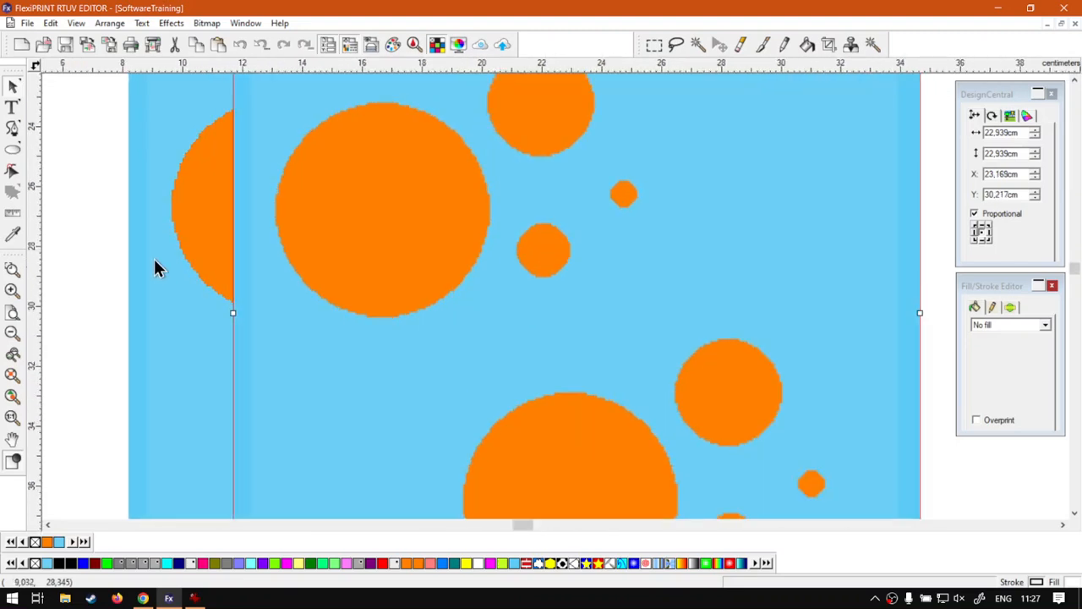
scroll(199, 216, "up", 4)
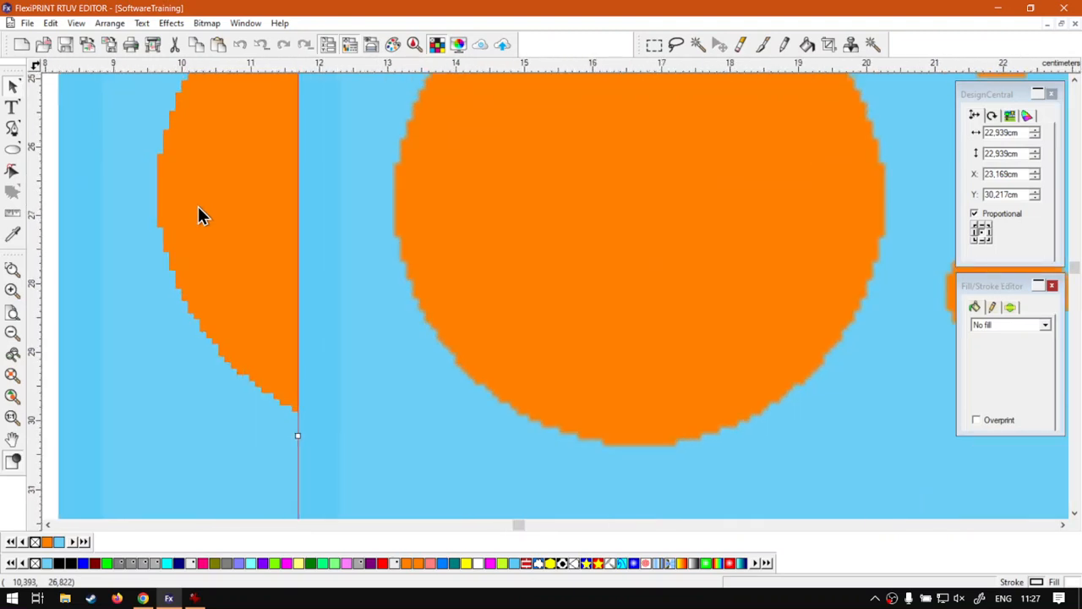
scroll(425, 223, "up", 2)
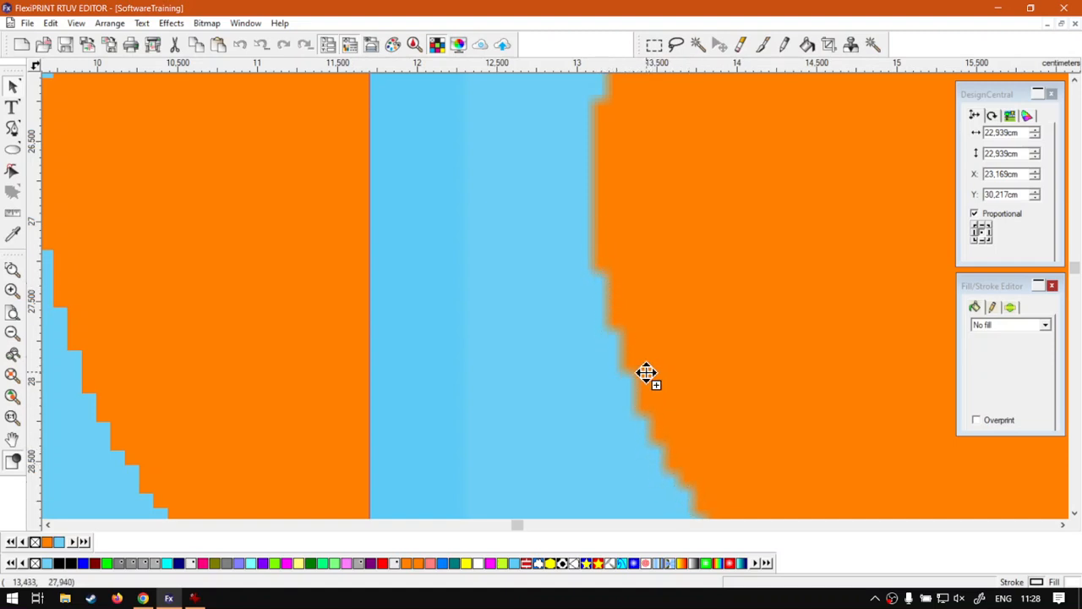
scroll(645, 372, "up", 4)
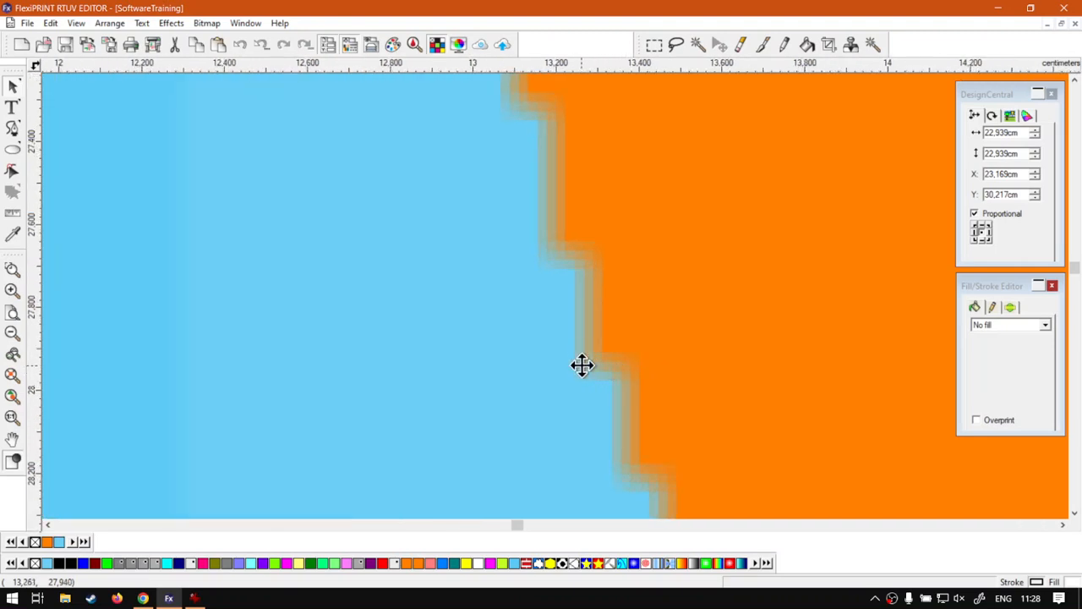
scroll(547, 378, "down", 1)
scroll(547, 378, "down", 3)
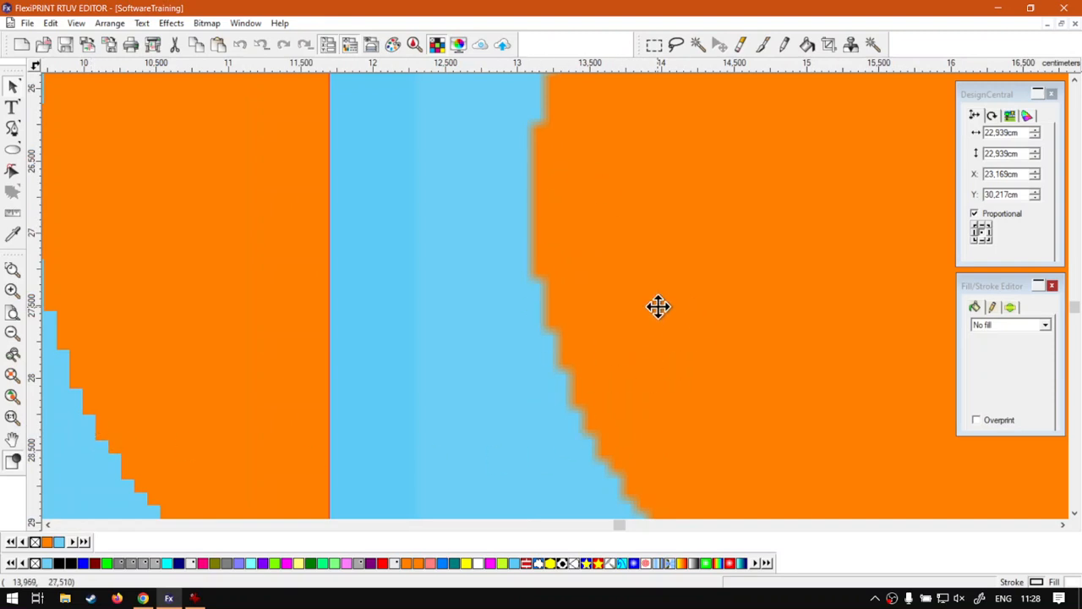
scroll(611, 367, "down", 3)
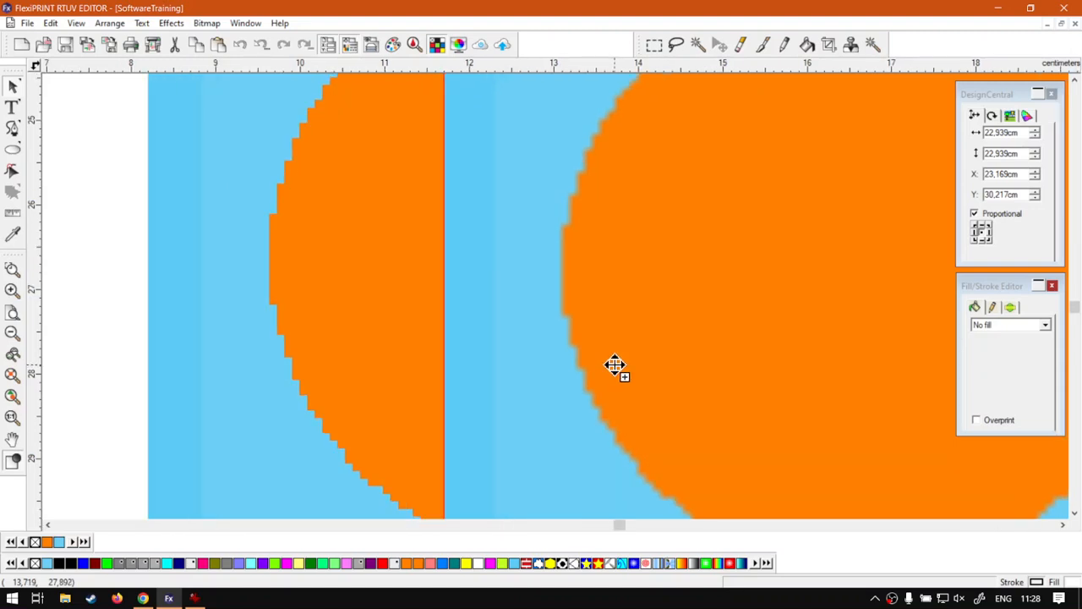
scroll(615, 365, "down", 5)
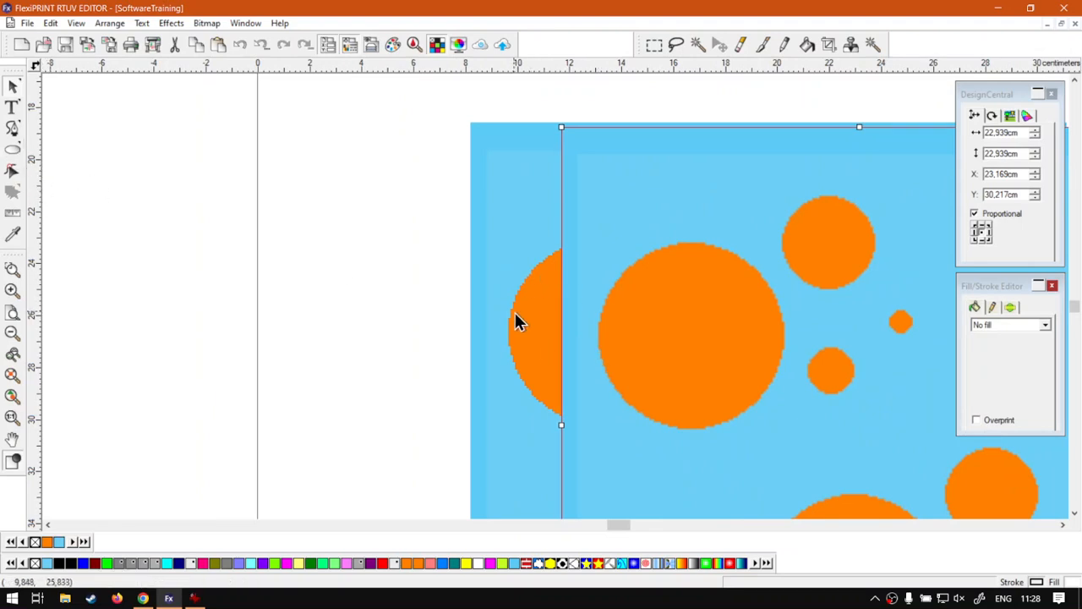
scroll(600, 326, "up", 5)
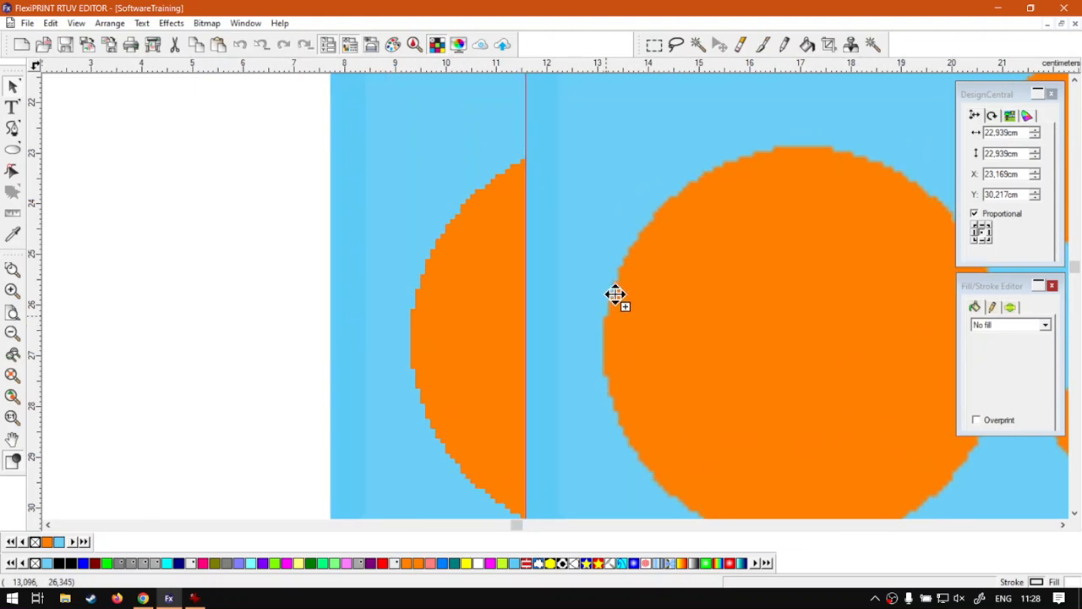
scroll(659, 118, "down", 2)
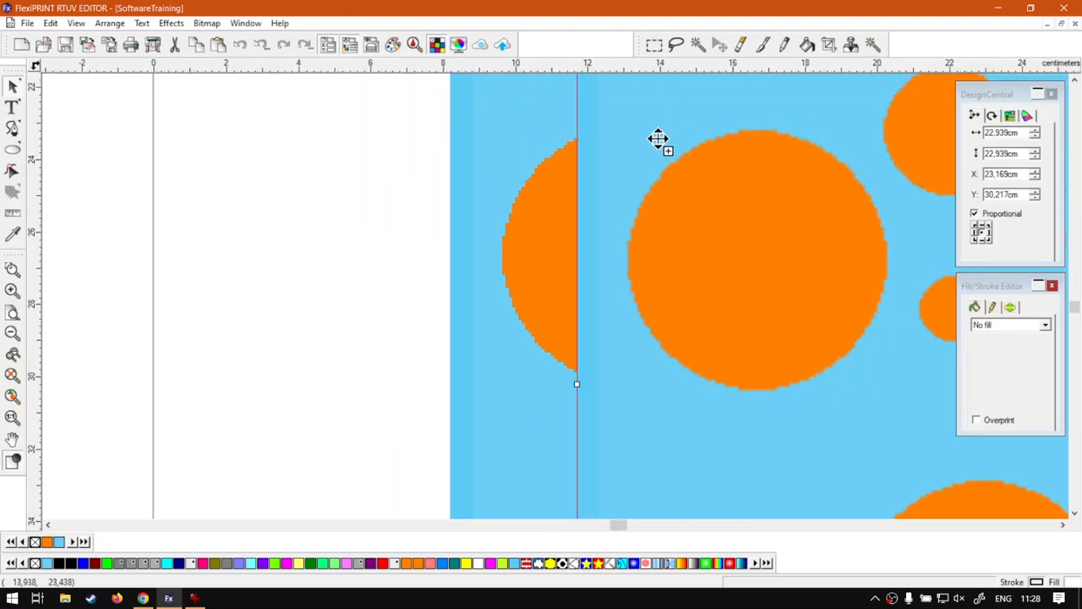
scroll(658, 138, "down", 3)
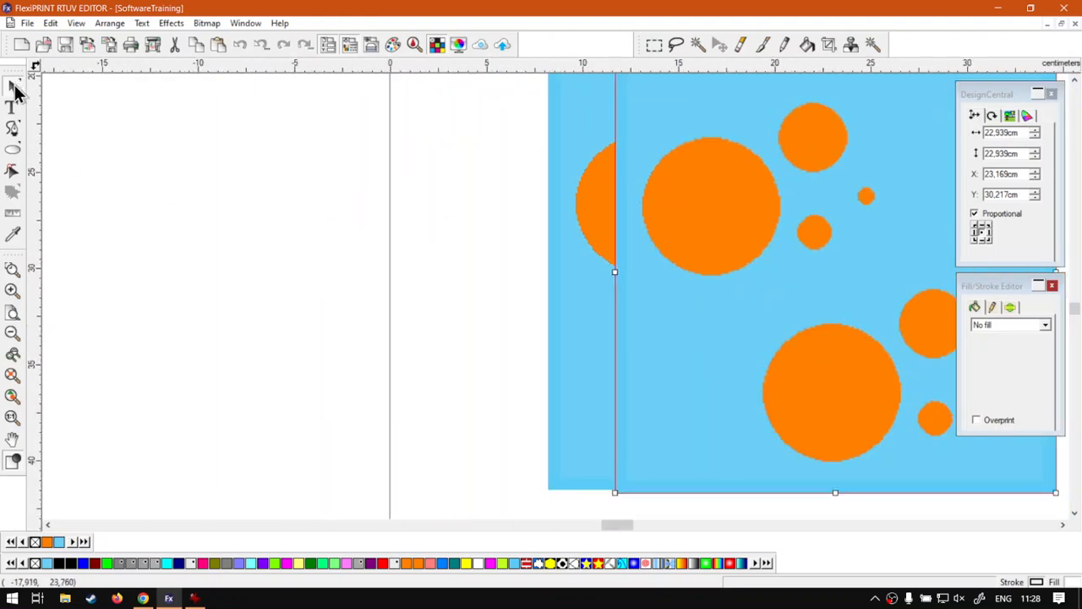
Step: Remove the resampled copy, select the original bitmap and make room beside it
left_click_drag(904, 326, 837, 323)
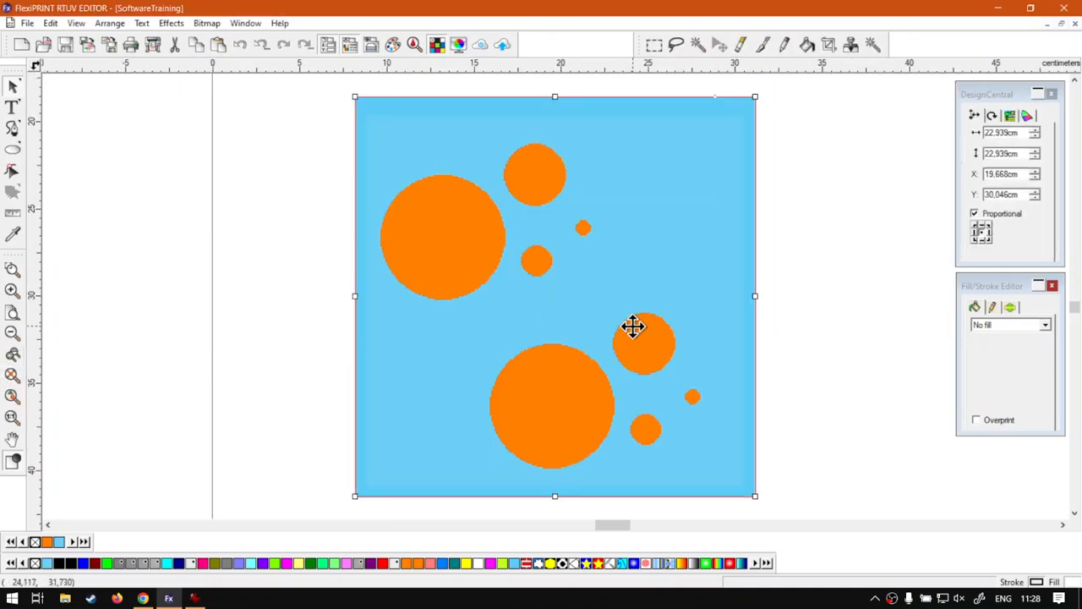
scroll(668, 326, "down", 2)
scroll(652, 341, "up", 2)
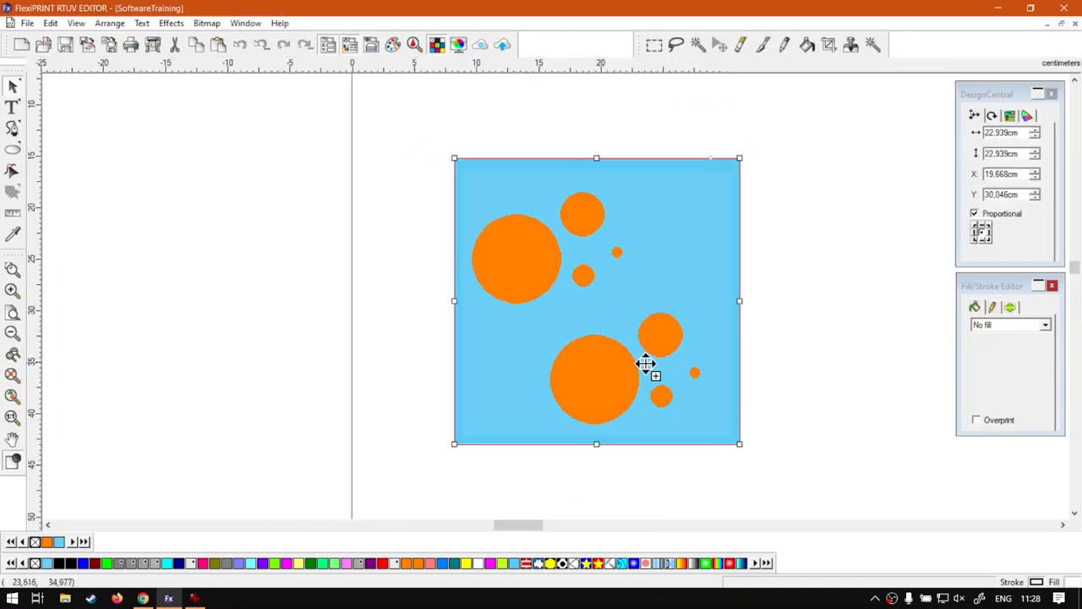
scroll(636, 386, "left", 3)
scroll(636, 385, "right", 7)
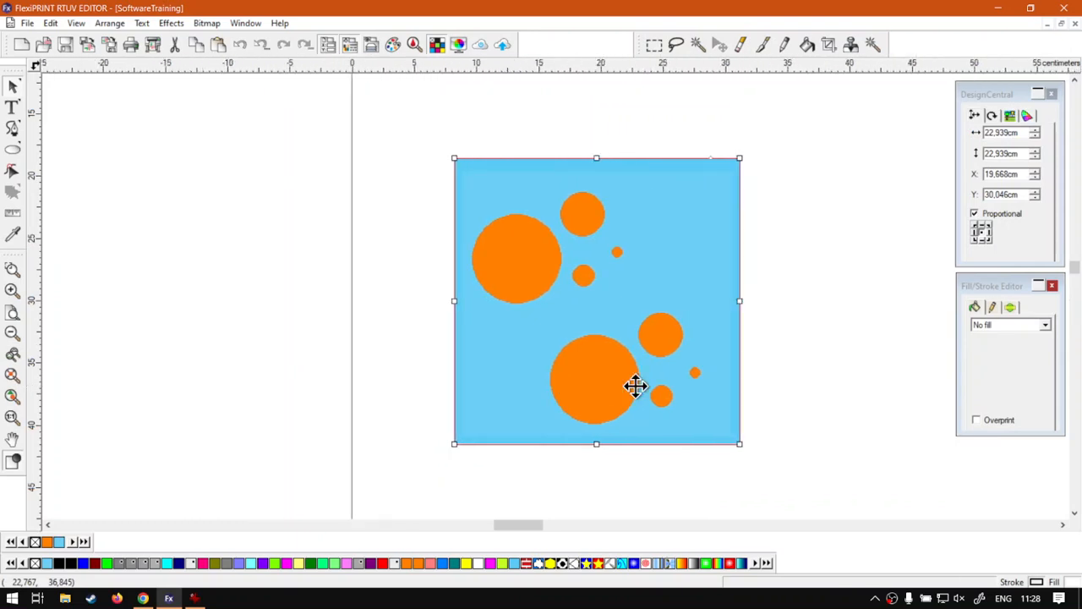
scroll(636, 386, "right", 2)
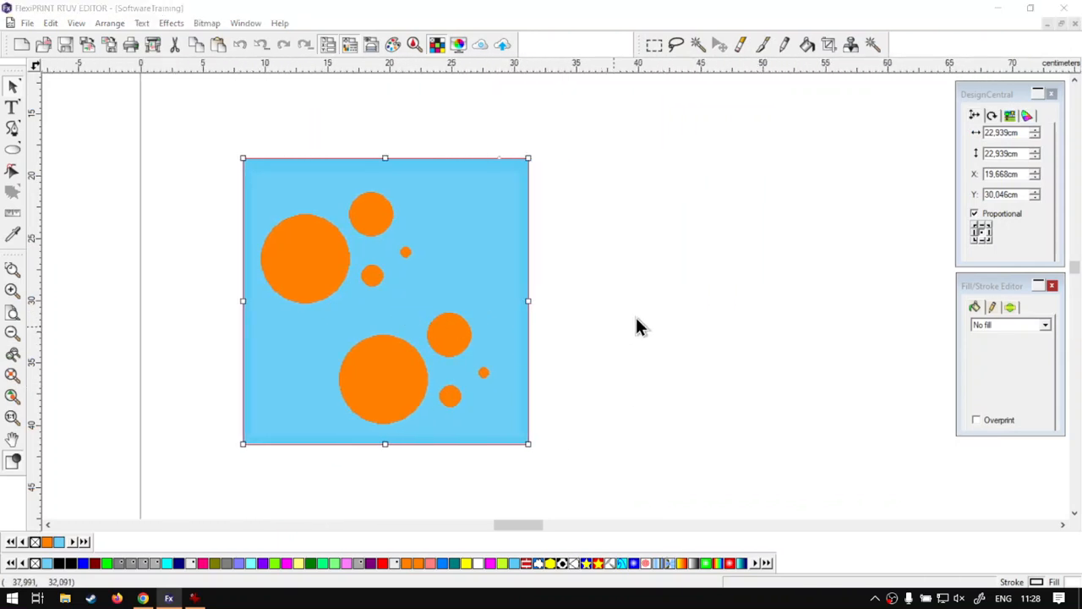
Step: Paste a fresh copy of the original bitmap beside it at about X 45.6 cm, Y 30.3 cm
key("ctrl+v")
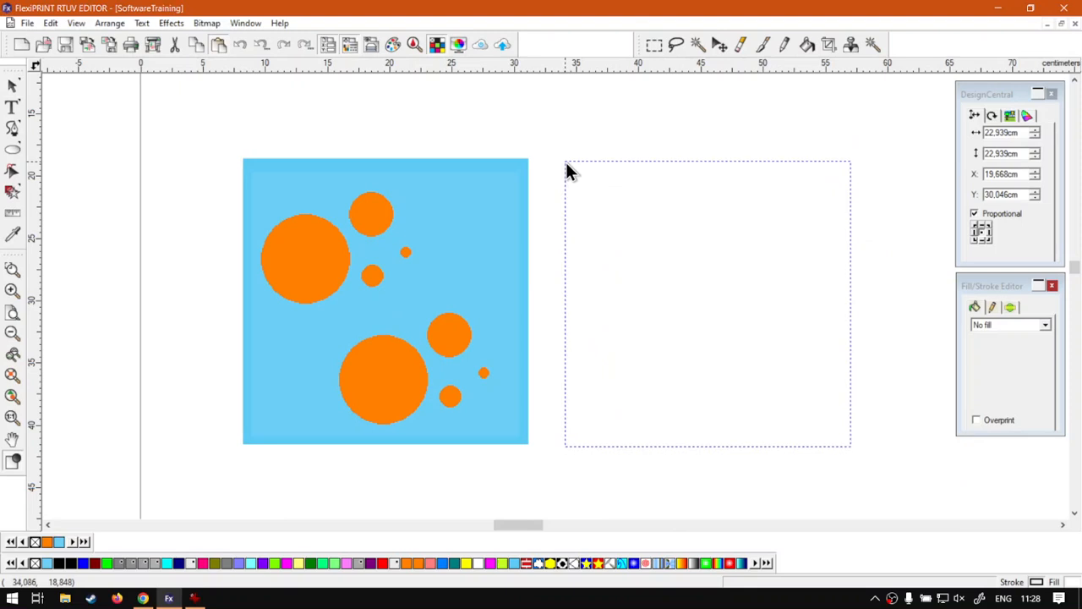
left_click(567, 170)
left_click(629, 127)
Step: Select the blue background of the pasted copy with Make Transparent Bitmap and make it transparent
left_click(773, 270)
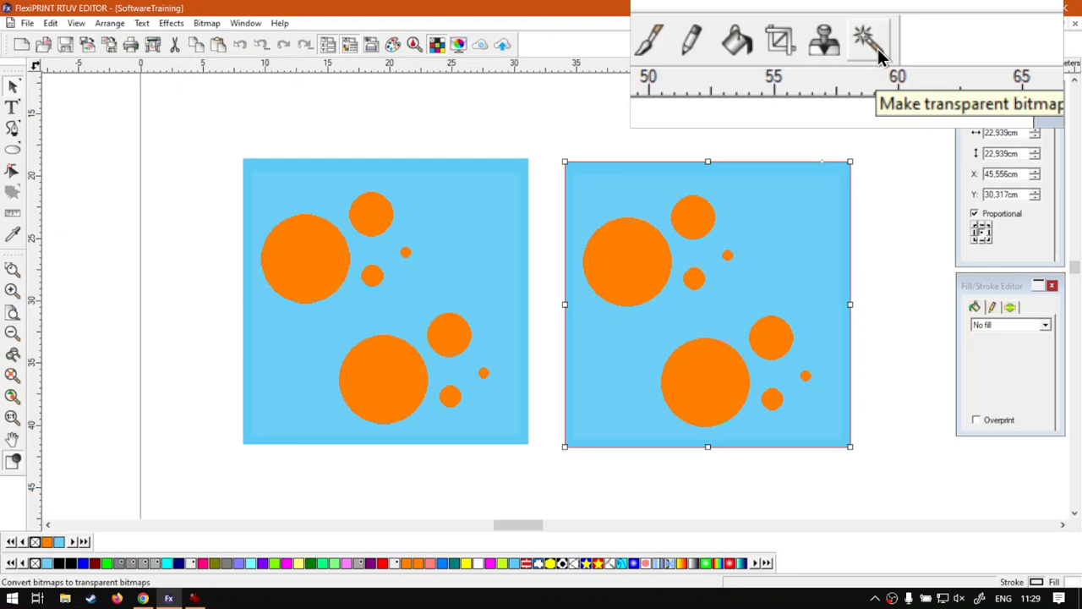
left_click(878, 48)
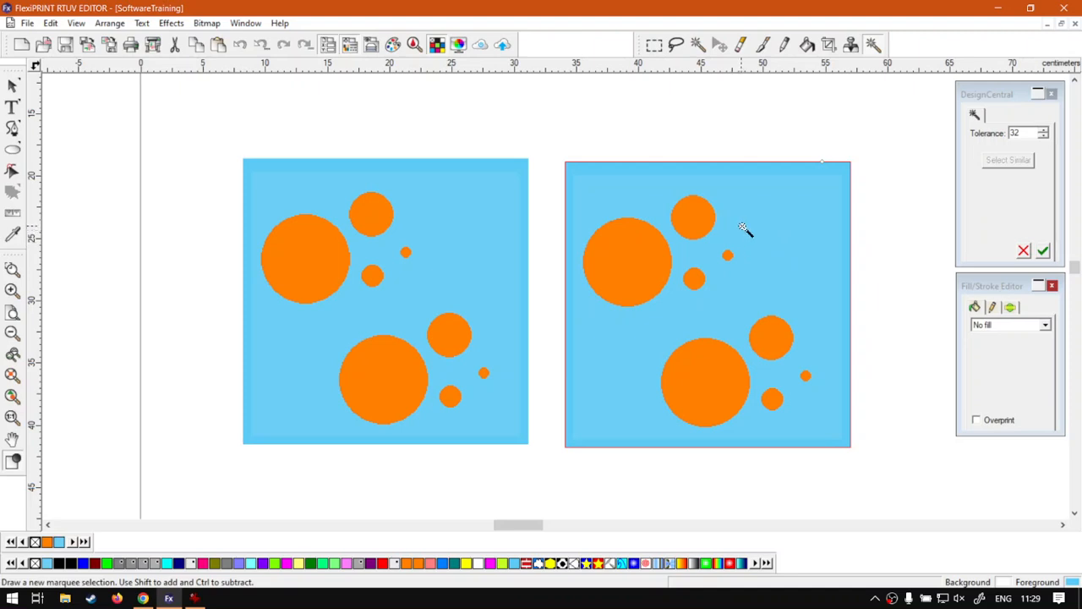
left_click(805, 238)
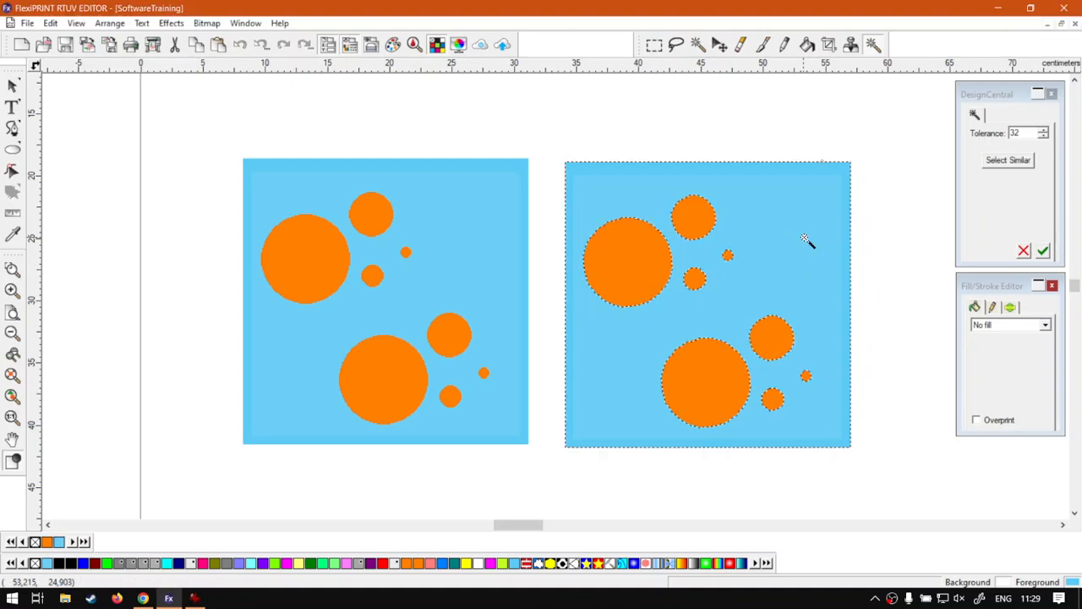
left_click(1046, 252)
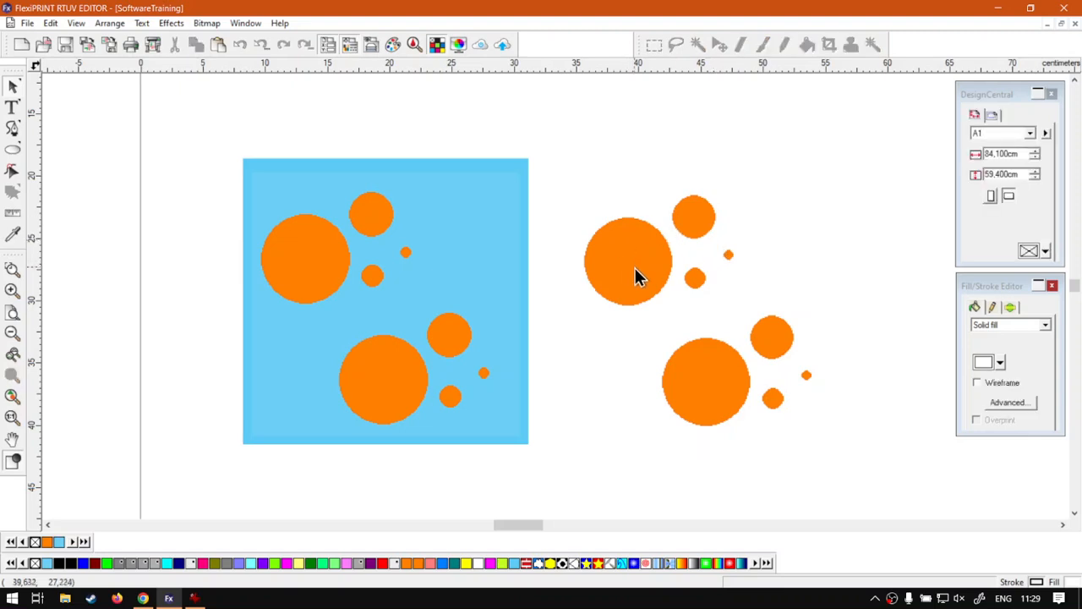
Step: Move the transparent copy slightly, and undo both the move and the background transparency
left_click_drag(653, 261, 729, 230)
key("ctrl+z")
key("ctrl+z")
key("ctrl+z")
key("ctrl+z")
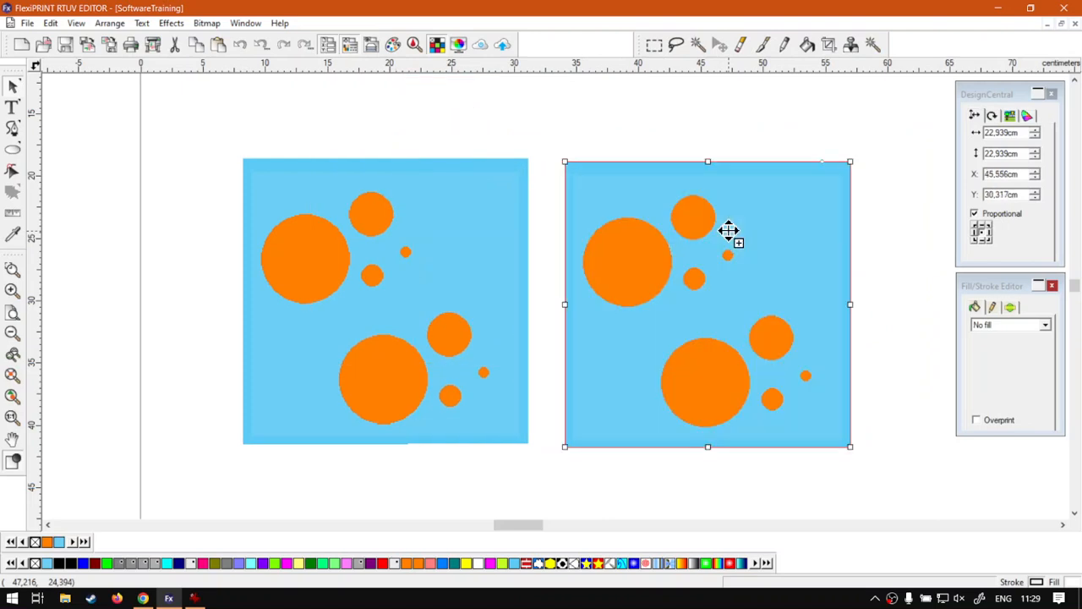
Step: Move the copy to about X 47.2 cm, Y 30.1 cm beside the original bitmap
mouse_move(628, 256)
left_mouse_down()
mouse_move(648, 242)
mouse_move(648, 255)
left_mouse_up()
left_click(648, 255)
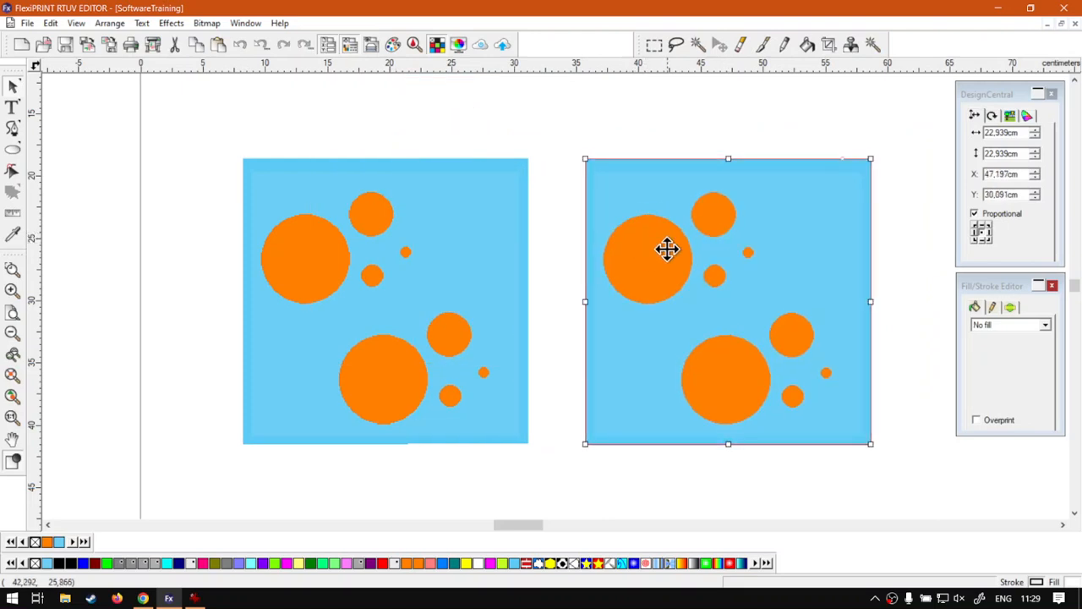
Step: With Make Transparent Bitmap, select the copy's large upper orange circle and add the two neighbouring orange circles to the selection
left_click(872, 48)
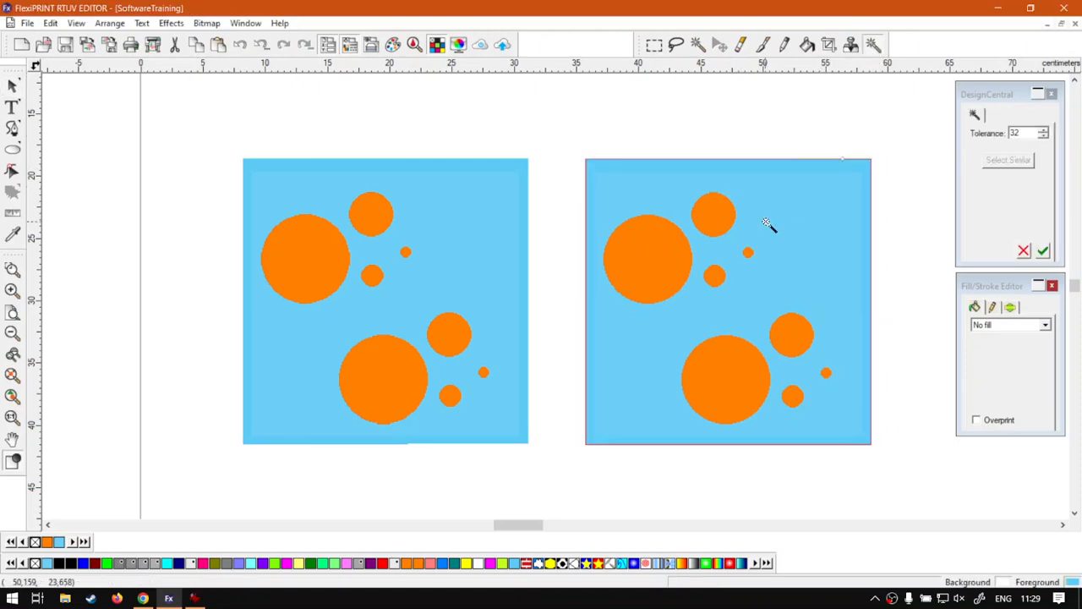
left_click(646, 247)
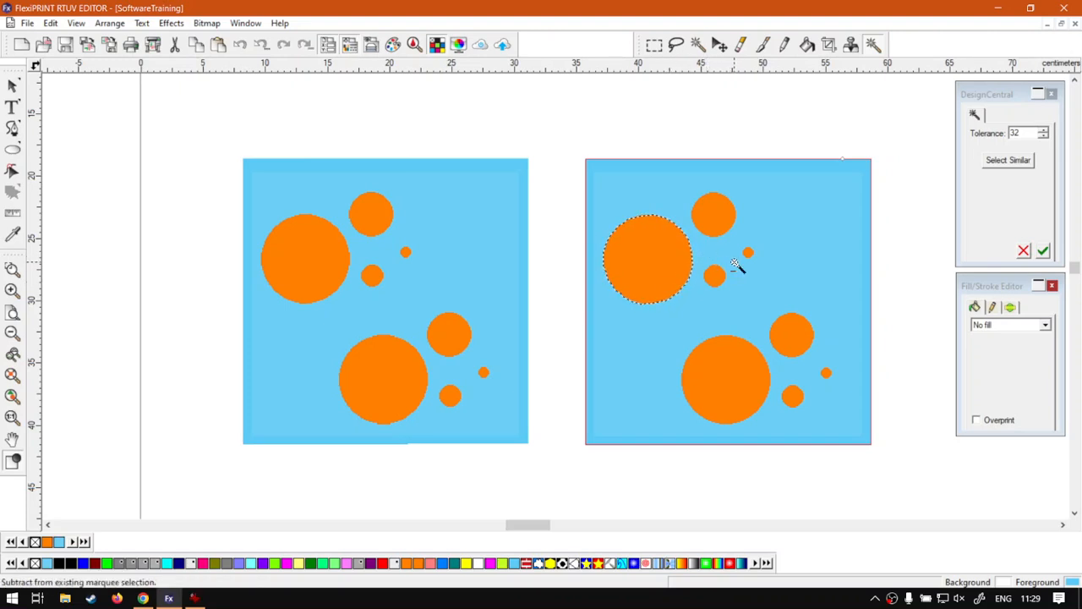
scroll(739, 270, "up", 3)
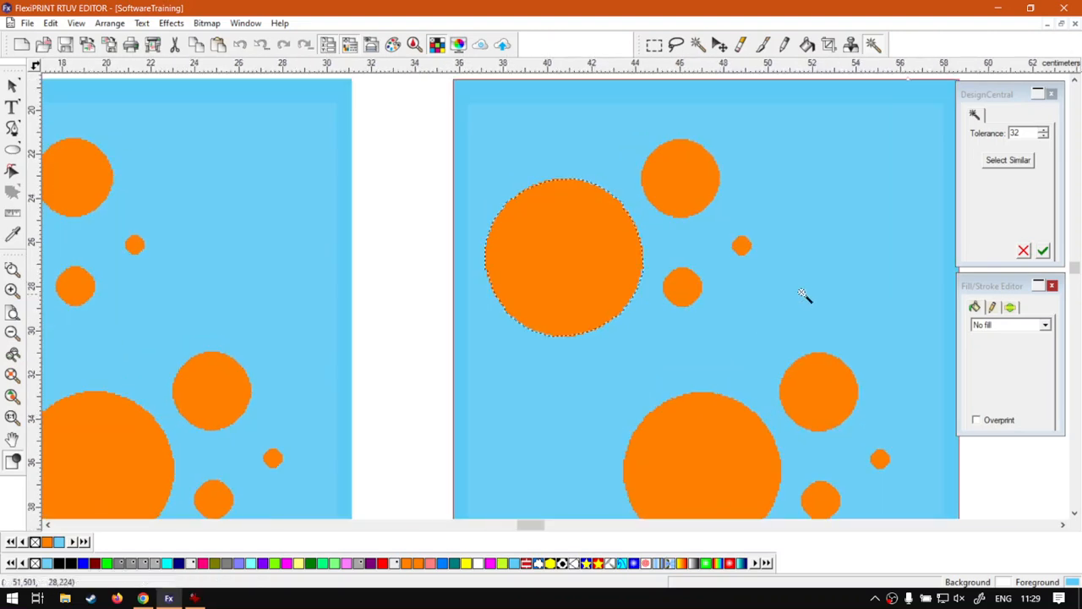
left_click(689, 195, "shift")
left_click(685, 288, "shift")
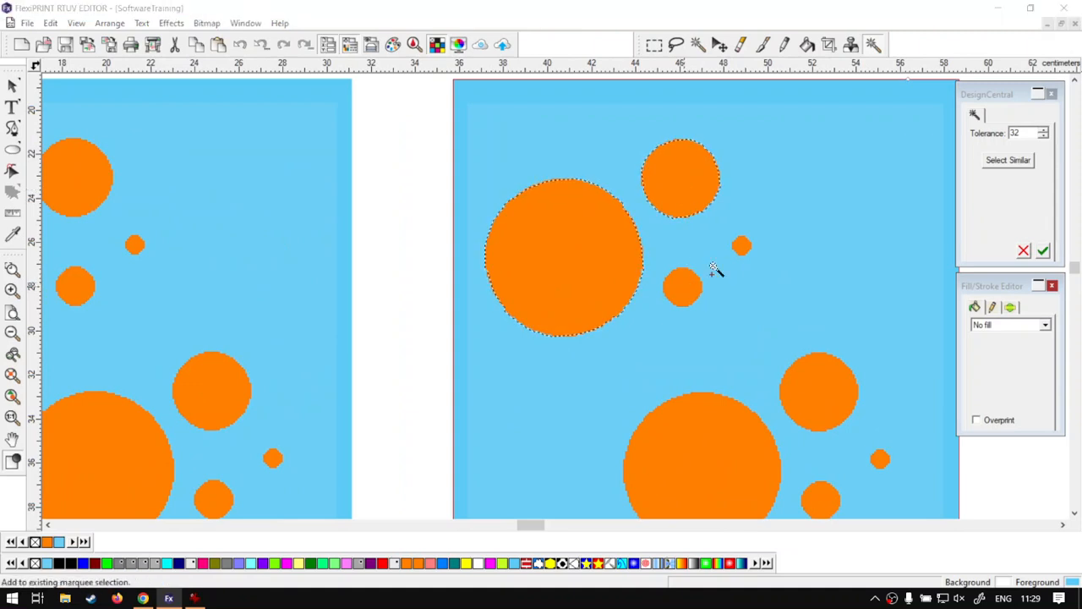
Step: Extend the selection to all similar orange areas of the copy and make them transparent
scroll(765, 266, "down", 2)
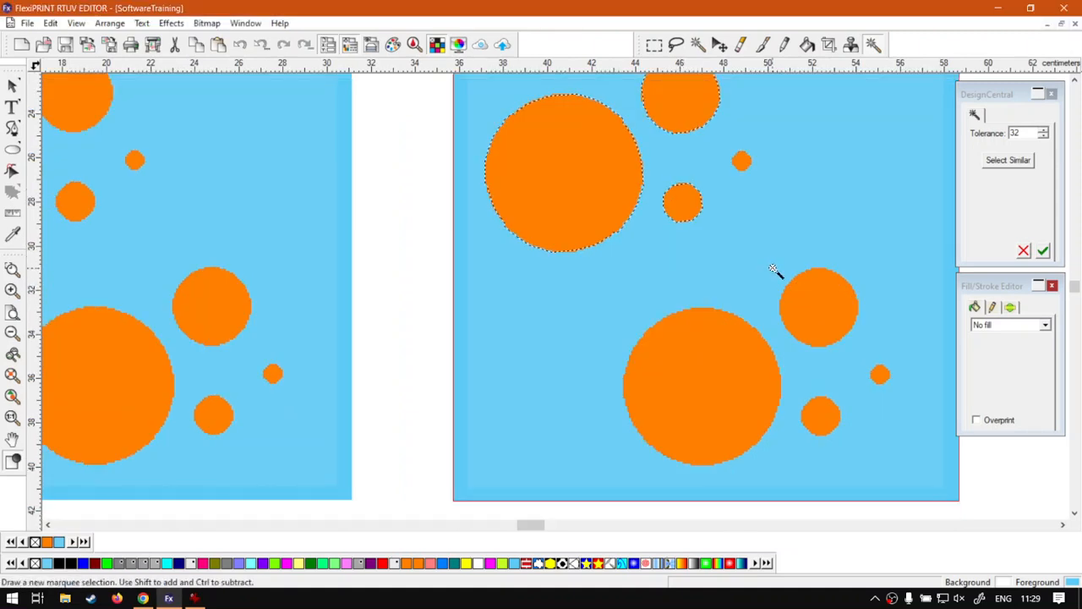
scroll(773, 268, "down", 1)
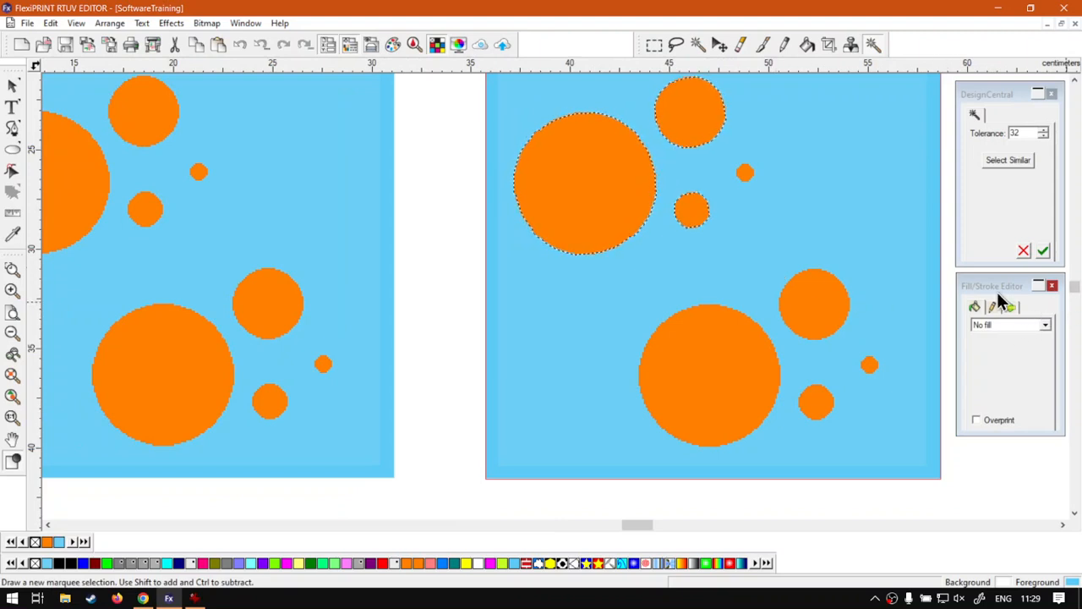
left_click(1076, 81)
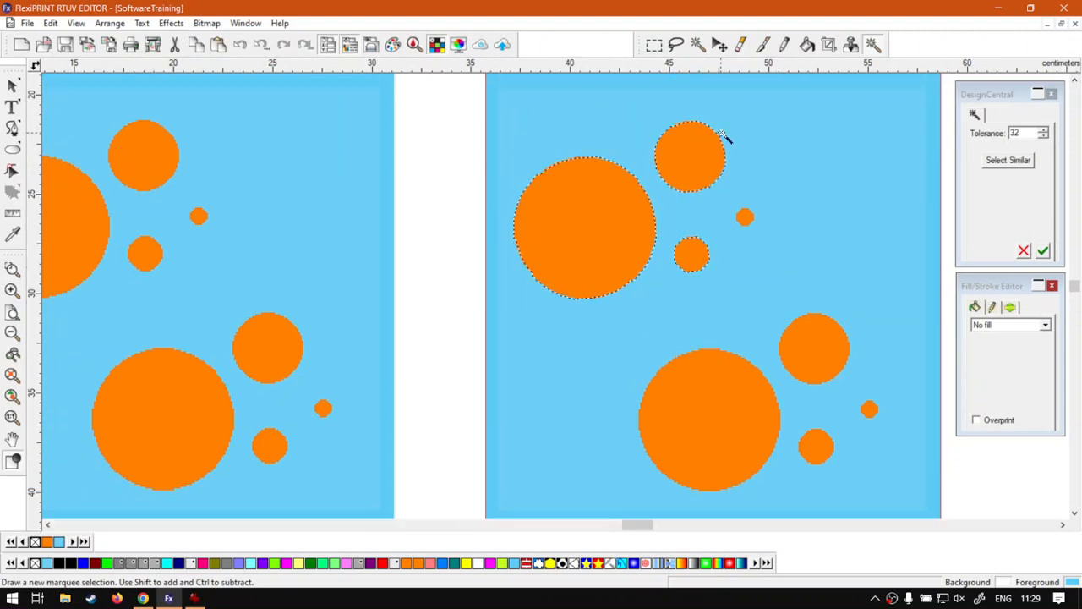
left_click(1013, 162)
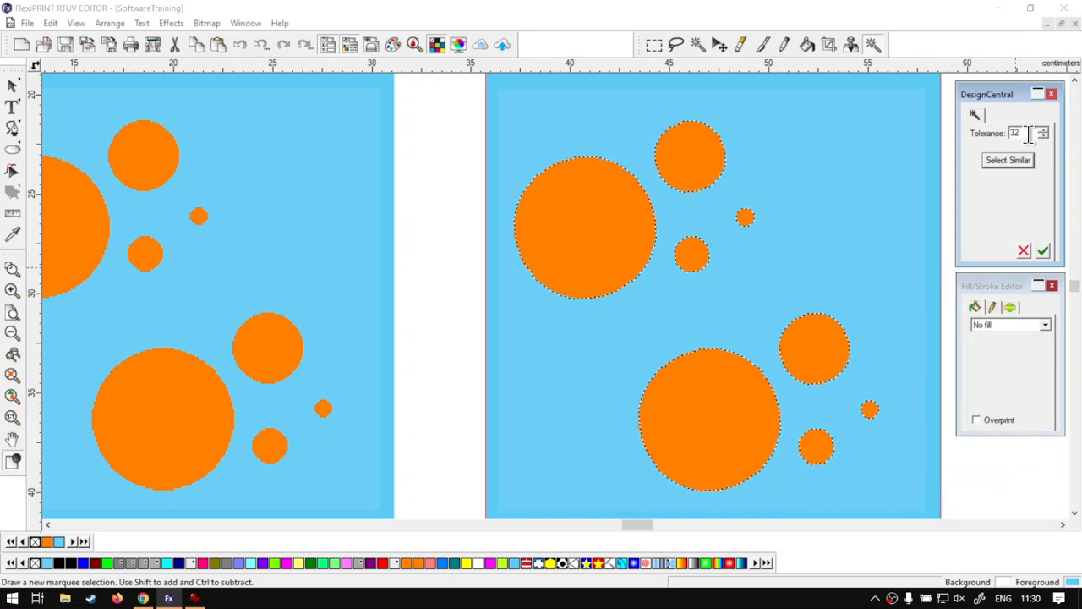
left_click(1046, 254)
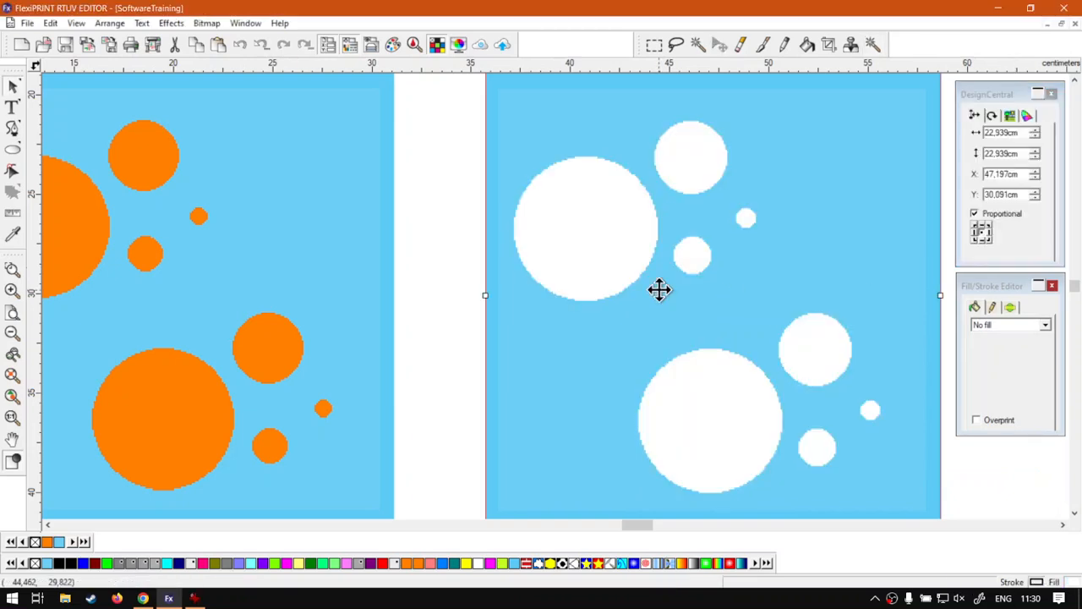
Step: Deselect the copy to check its transparent circles, and undo the circle transparency
scroll(659, 289, "down", 1)
key("super")
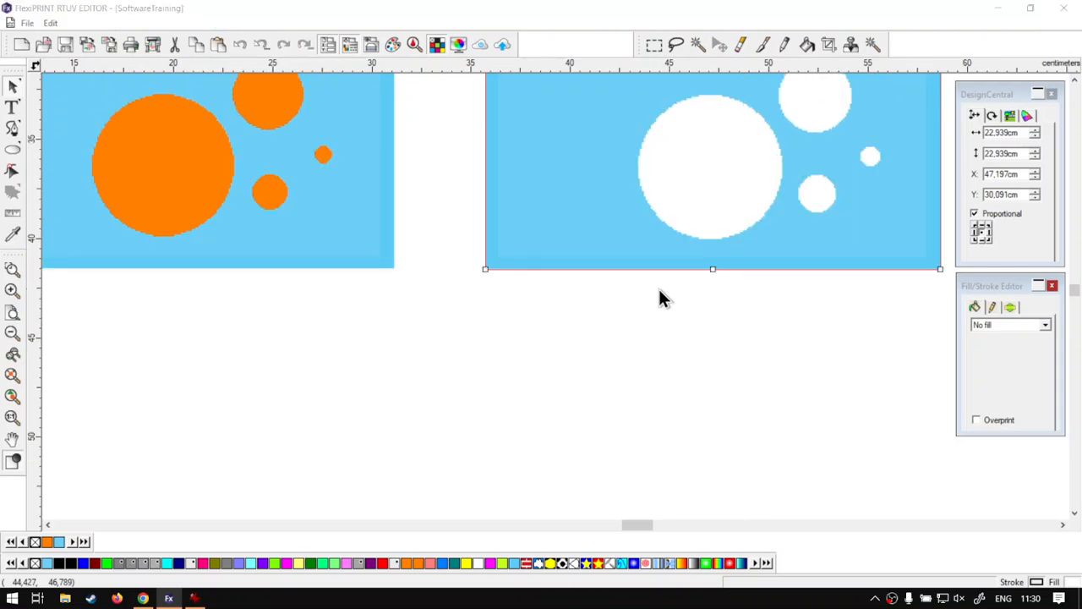
left_click(681, 321)
scroll(683, 317, "down", 1)
scroll(679, 304, "up", 2)
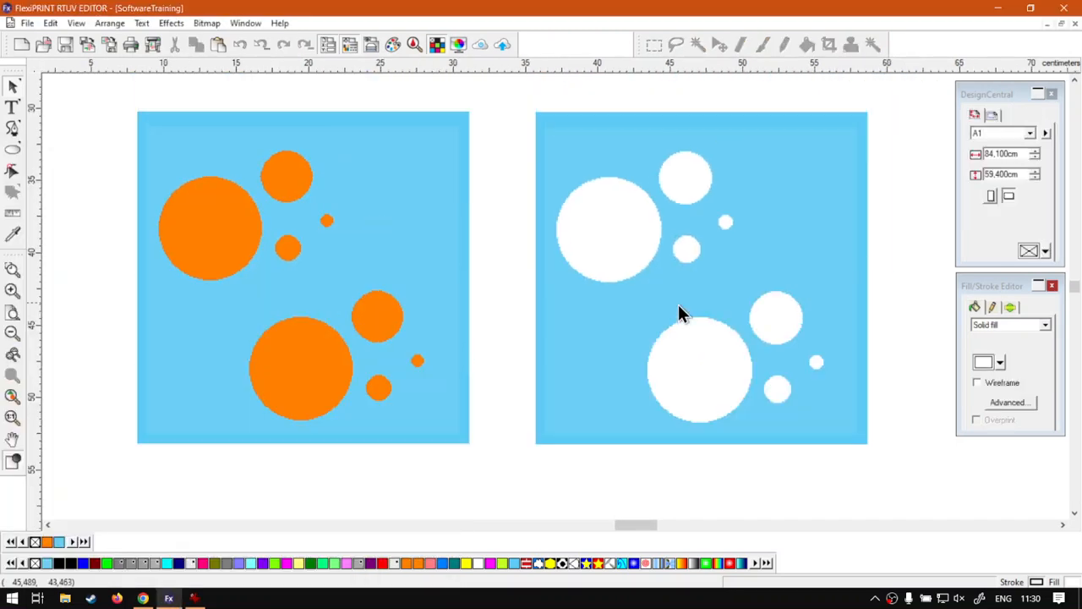
scroll(678, 312, "down", 1)
left_click_drag(654, 229, 678, 213)
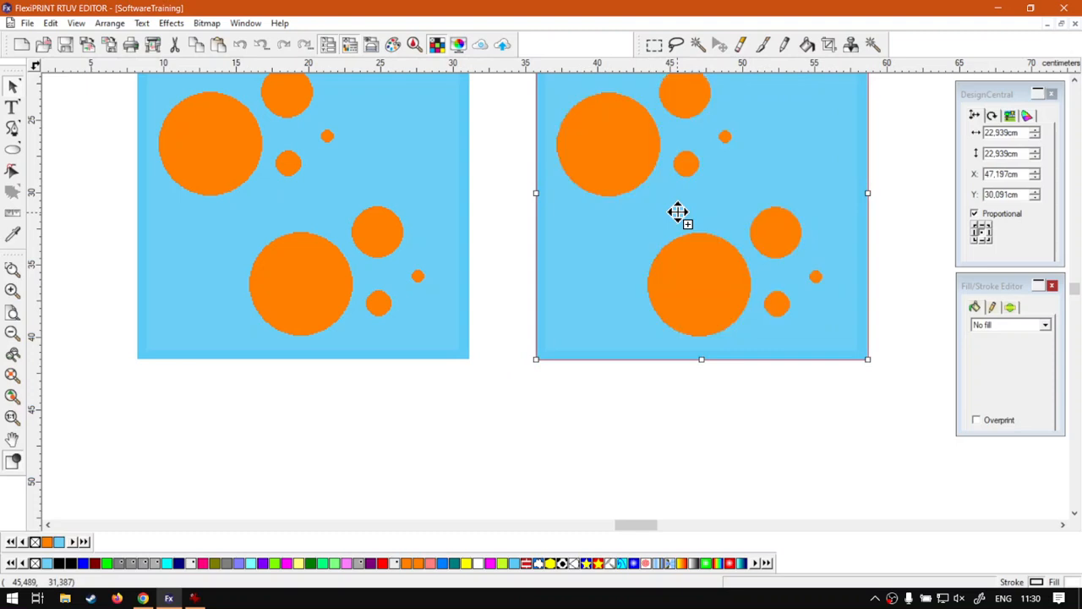
Step: Examine the two shades of blue along the copy's outer border at close range with Make Transparent Bitmap active, and cancel the command
scroll(798, 252, "up", 3)
scroll(799, 263, "down", 2)
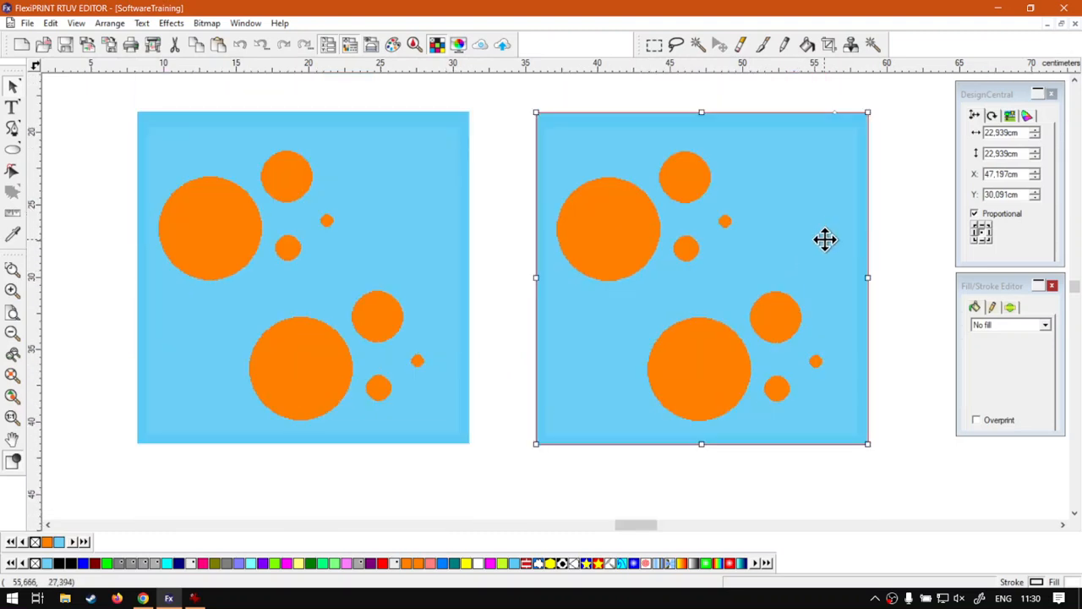
scroll(834, 229, "up", 1)
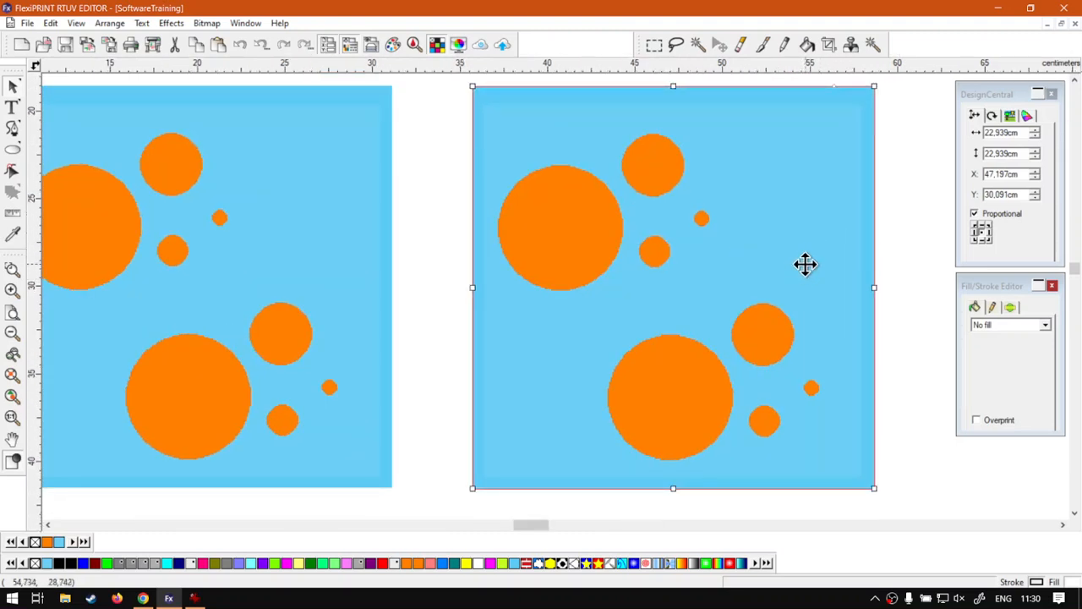
left_click(872, 44)
scroll(913, 154, "up", 2)
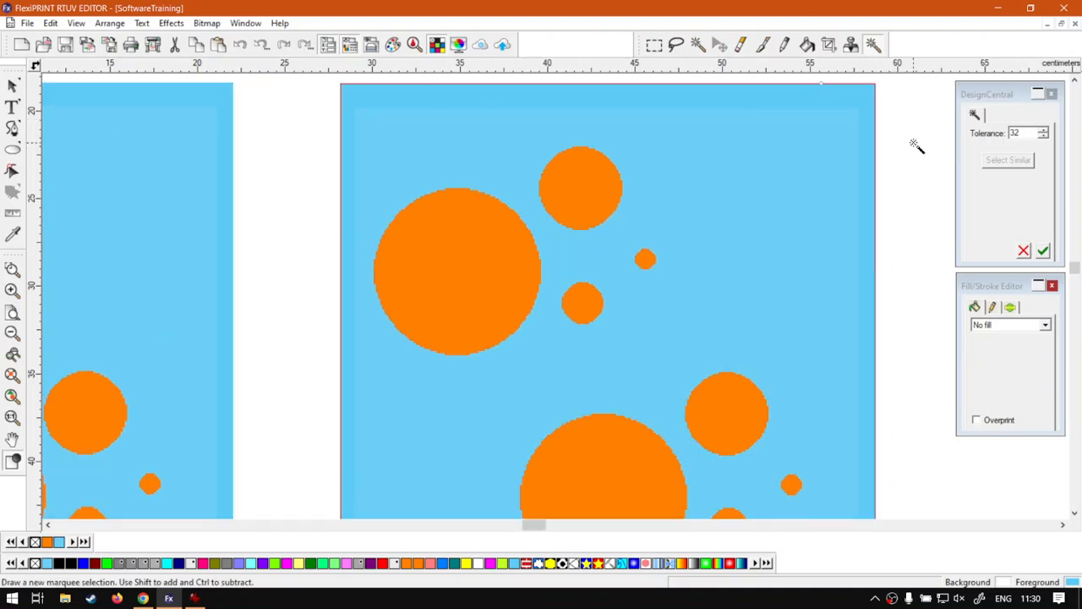
scroll(906, 153, "up", 3)
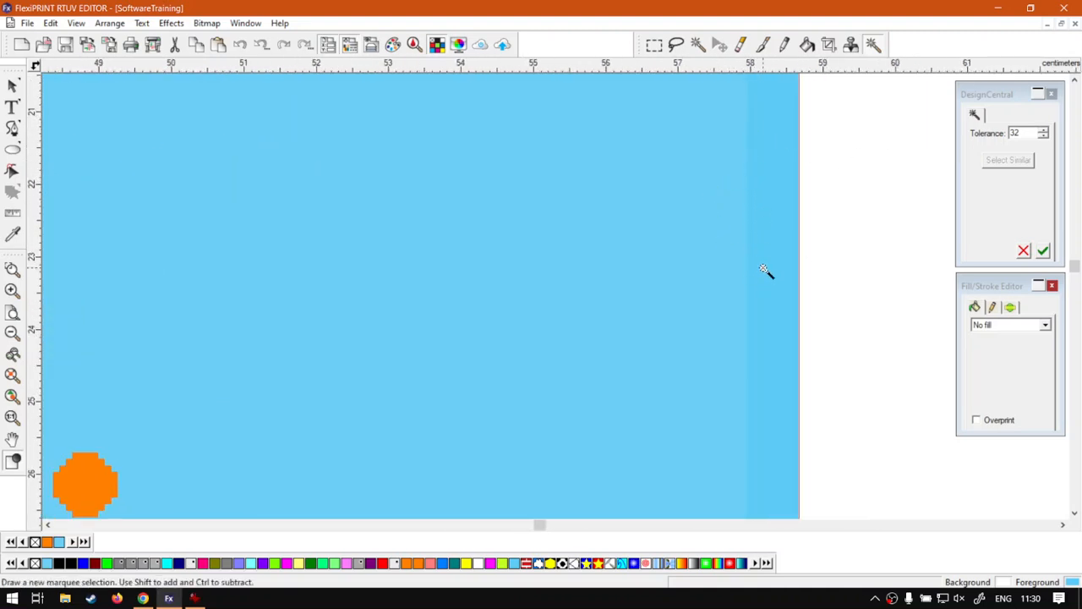
left_click(13, 86)
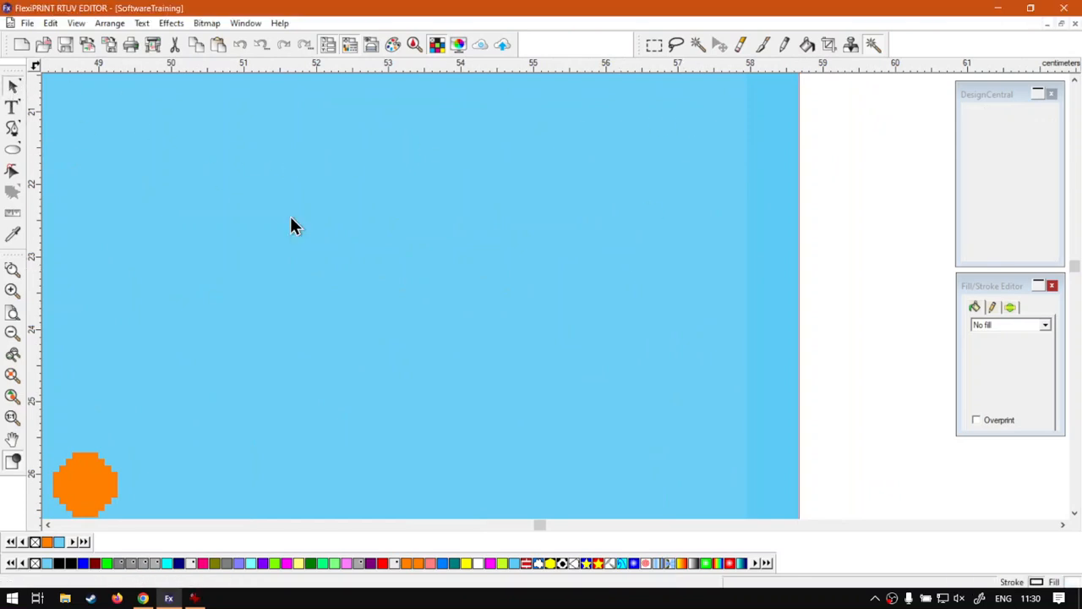
left_click(11, 376)
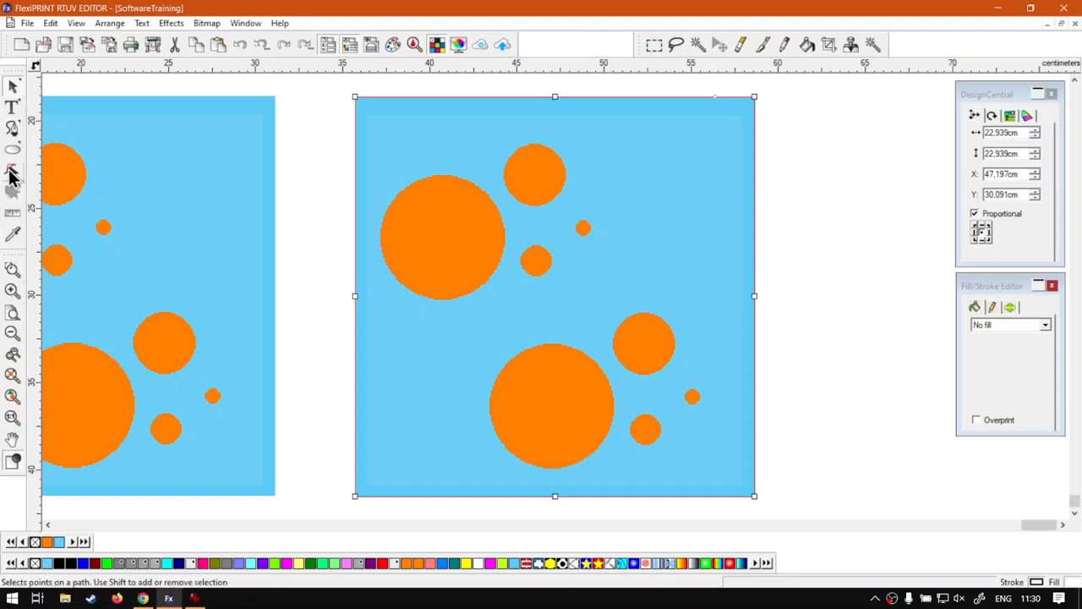
Step: Select the copy's whole blue background with Make Transparent Bitmap and set the tolerance to 1
left_click(852, 44)
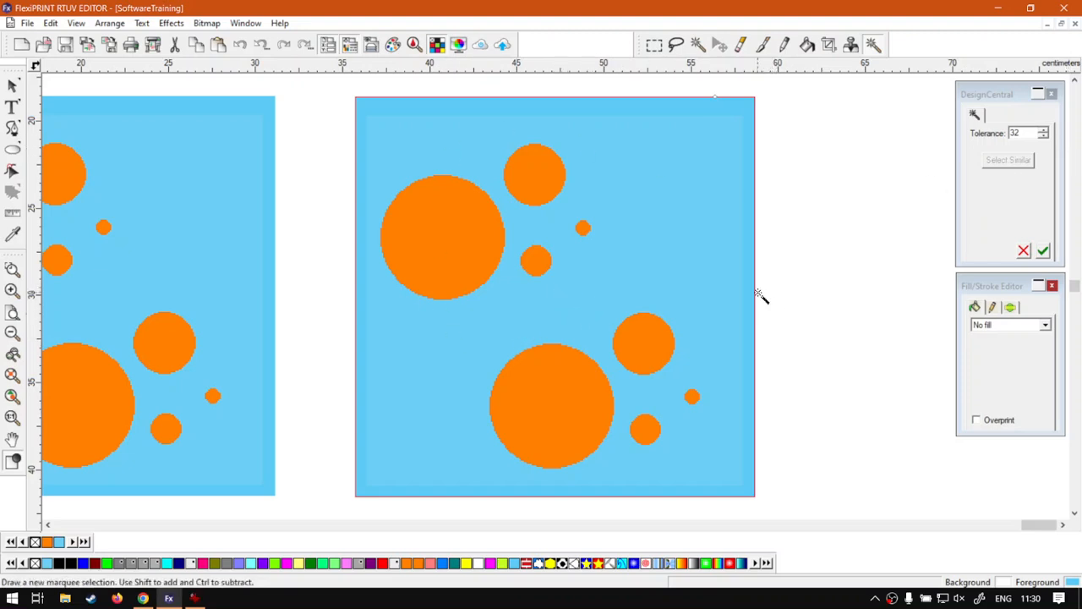
left_click(706, 251)
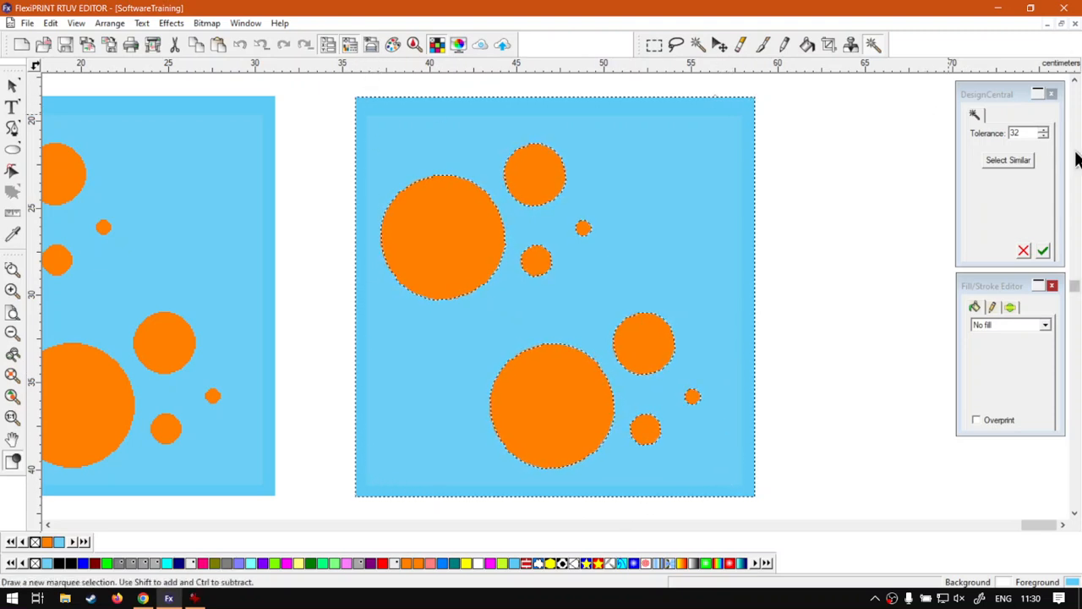
double_click(1027, 133)
type("1")
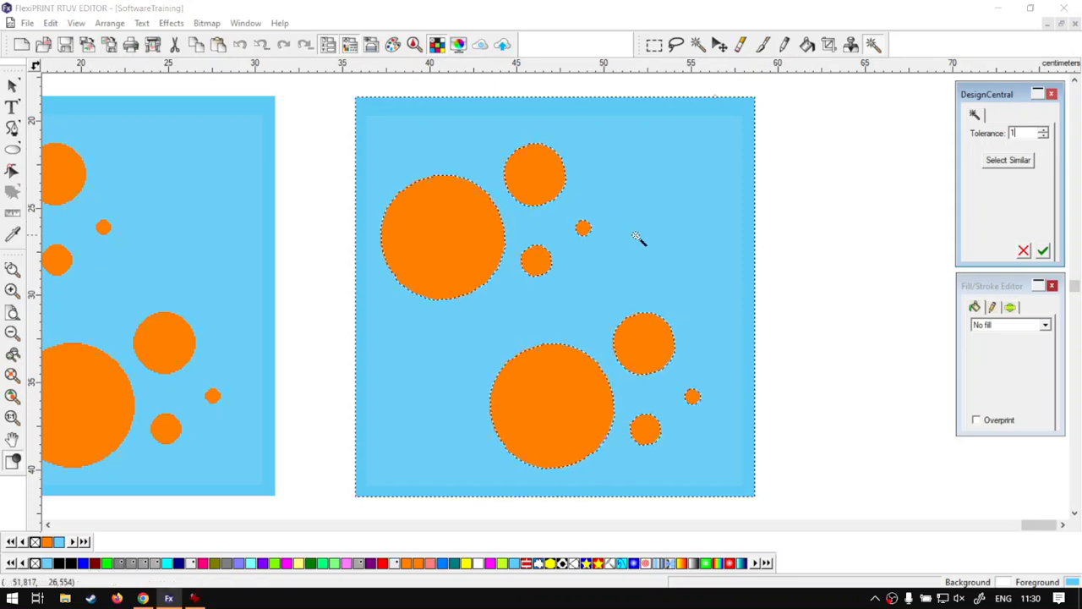
Step: Reselect only the lighter blue inner area of the copy and make it transparent, keeping the darker border
left_click(748, 196)
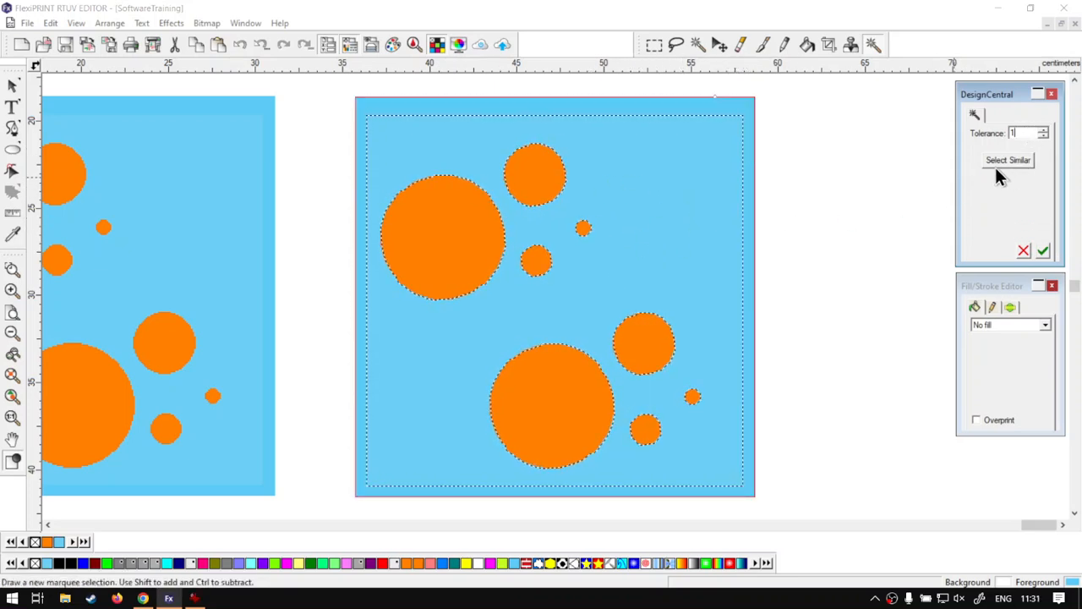
left_click(683, 223)
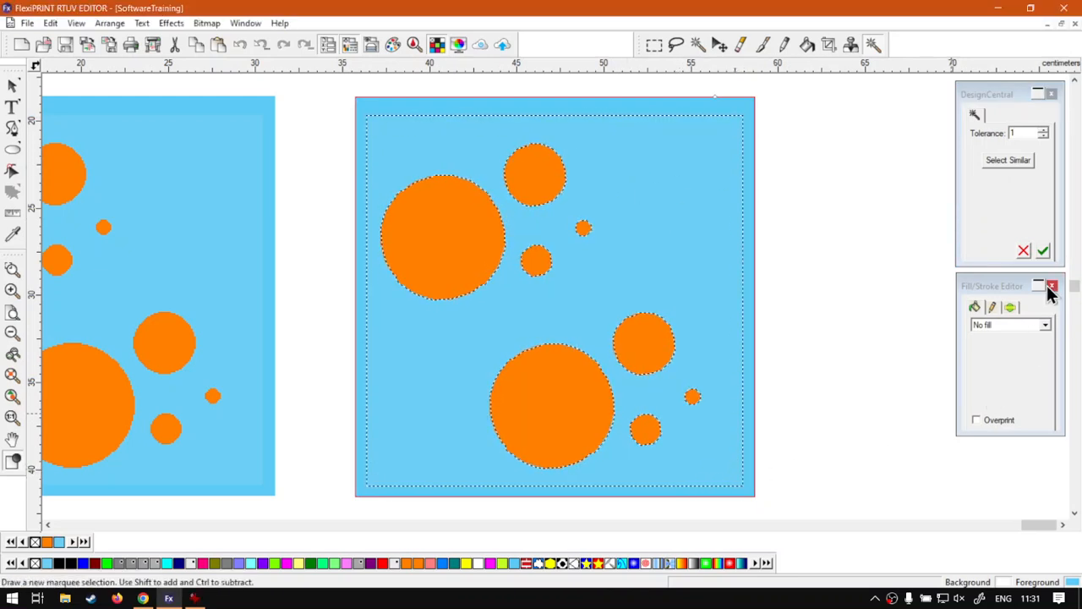
left_click(1043, 252)
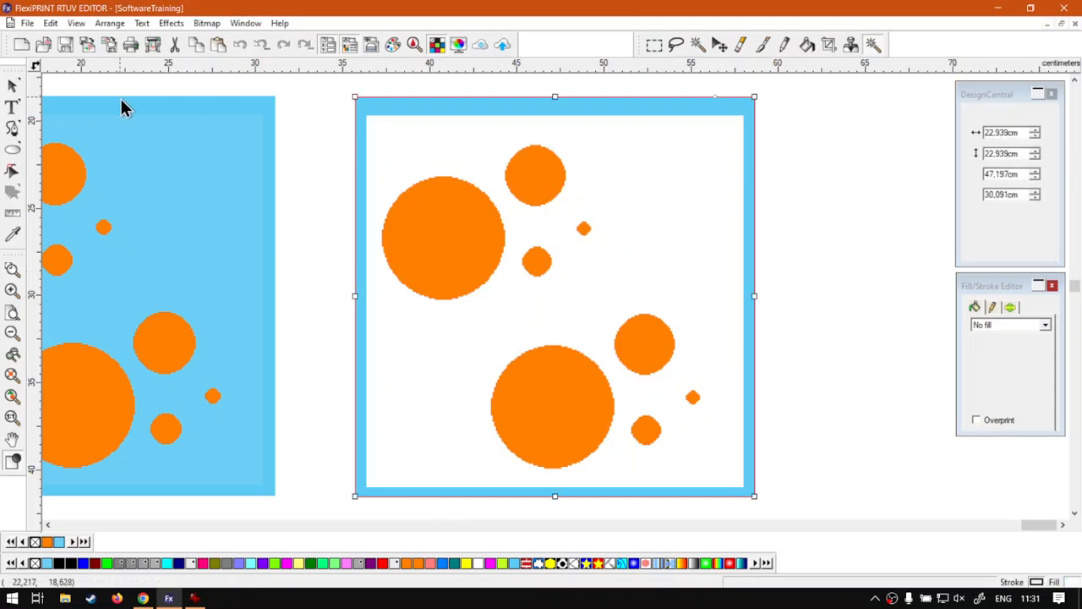
Step: Move the bordered copy to about X 52.4 cm, Y 29.3 cm, and undo the move and the inner-area transparency
left_click(800, 219)
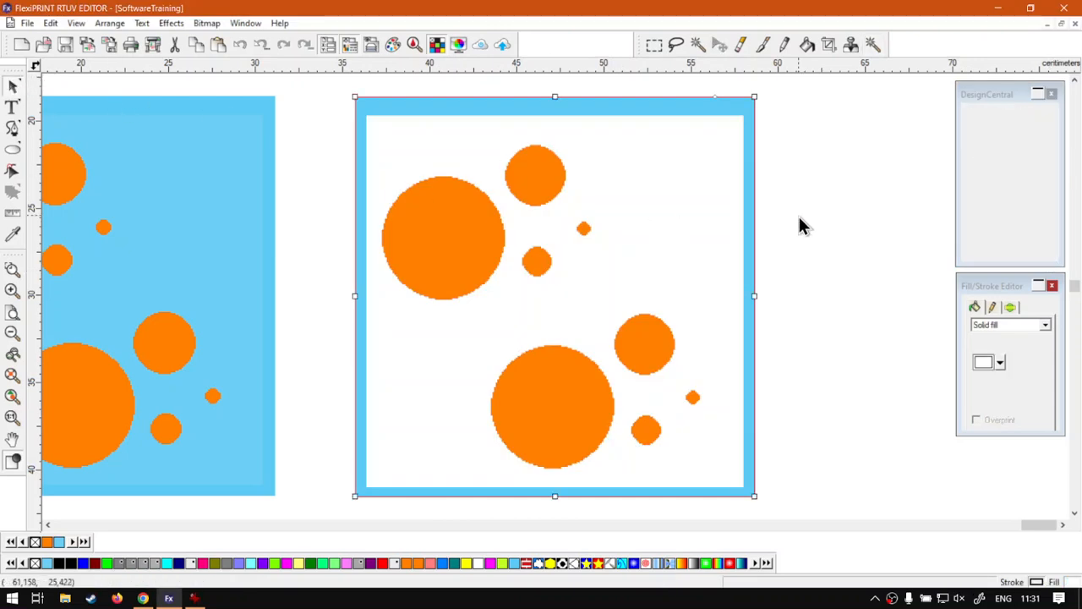
left_click(749, 321)
left_click_drag(549, 401, 623, 410)
key("ctrl+z")
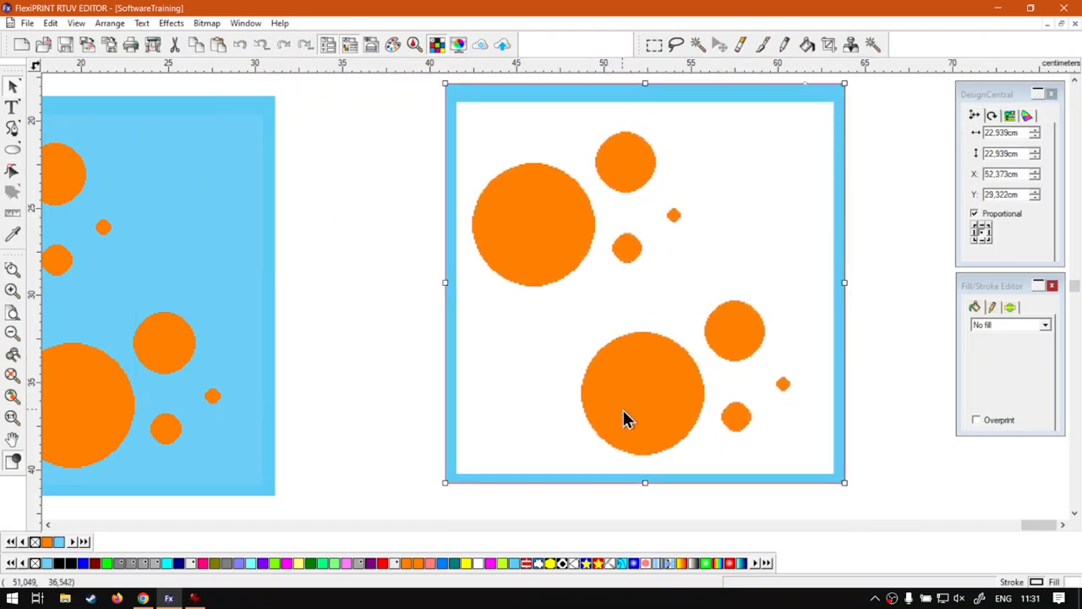
key("ctrl+z")
key("ctrl+z")
key("ctrl+z")
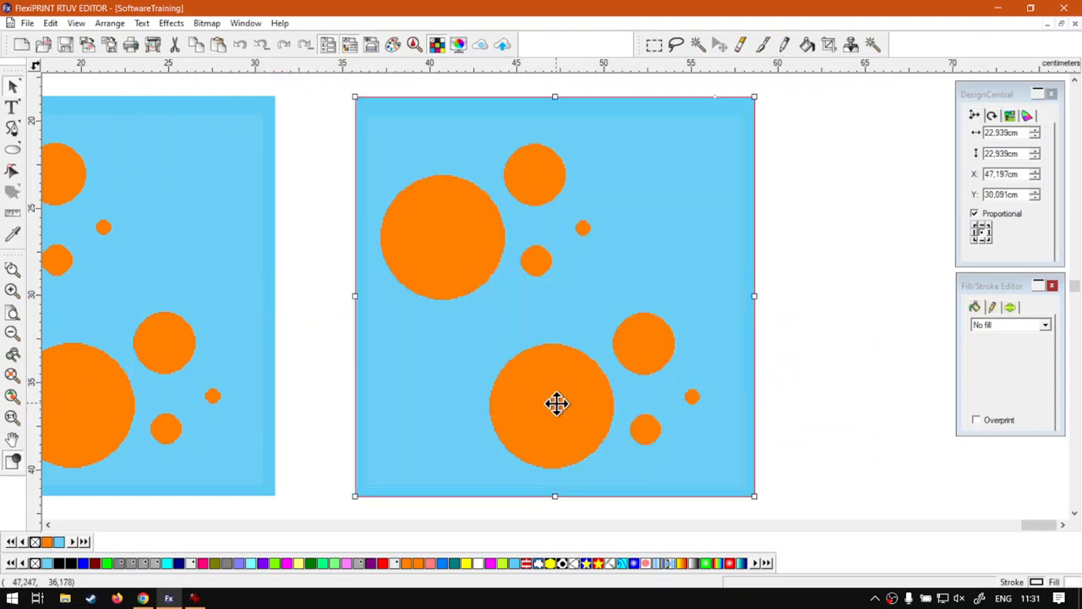
Step: Move the restored copy to about X 49.3 cm, Y 29.9 cm and leave it selected
left_click_drag(556, 404, 593, 400)
left_click(822, 335)
left_click(462, 246)
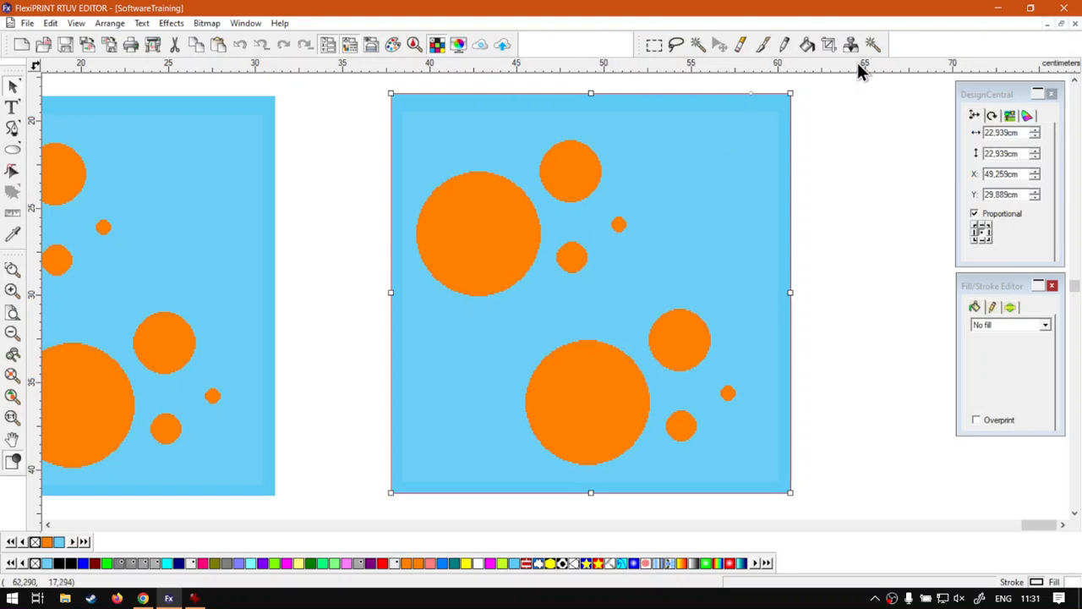
Step: Make the copy's whole blue background, including the darker border, transparent with Make Transparent Bitmap at a tolerance of 32
left_click(874, 44)
left_click(734, 184)
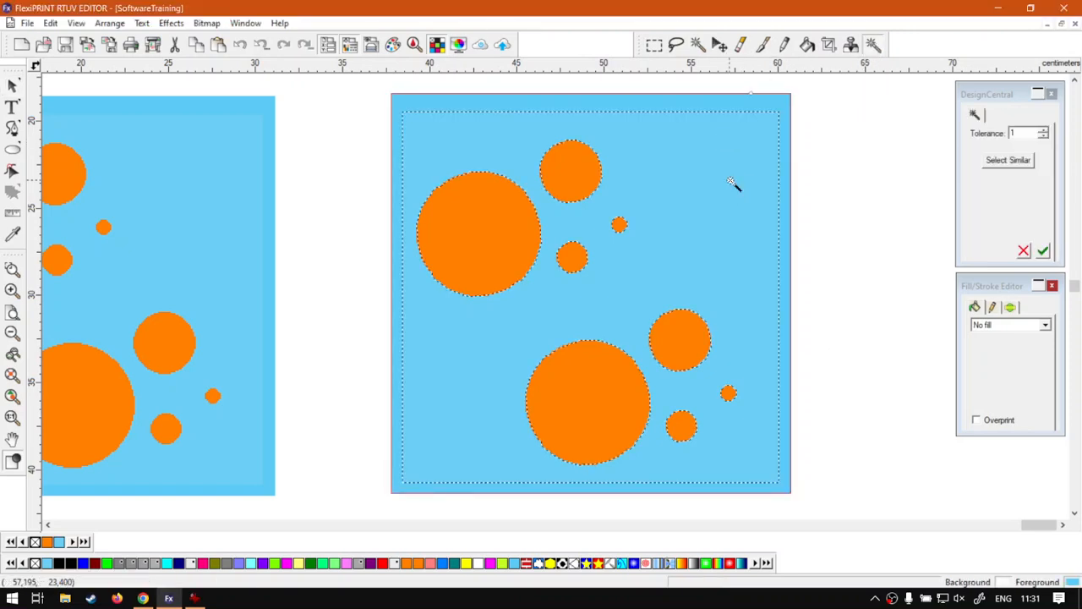
double_click(1031, 133)
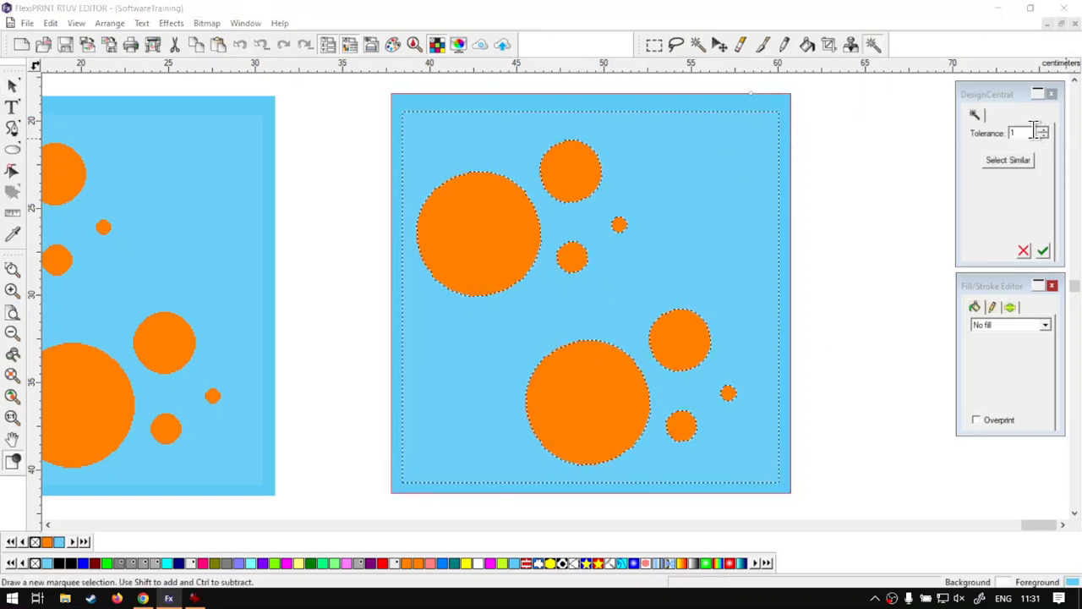
type("32")
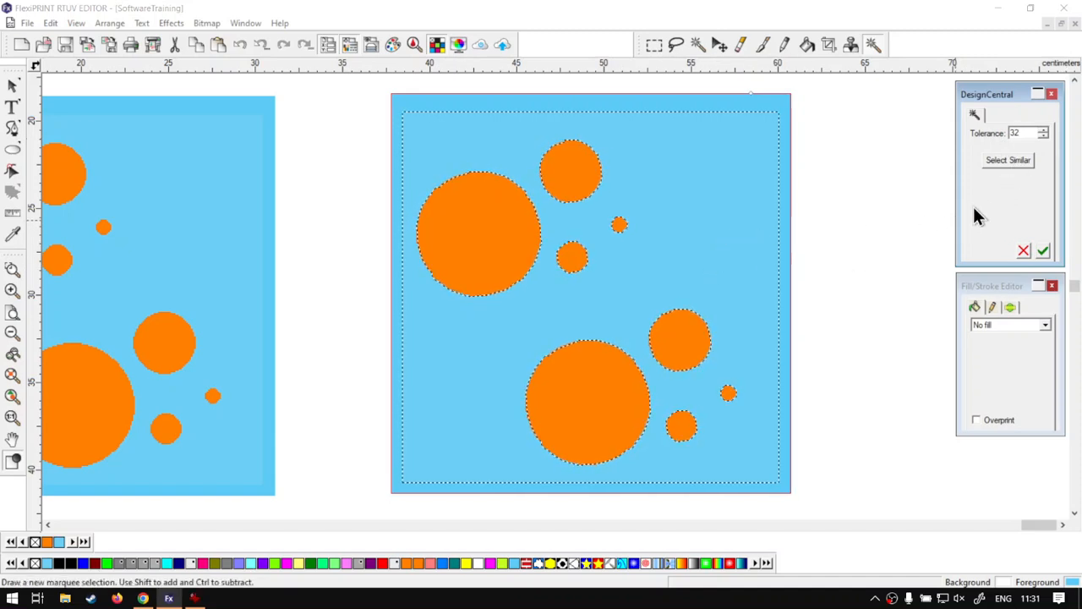
left_click(732, 190)
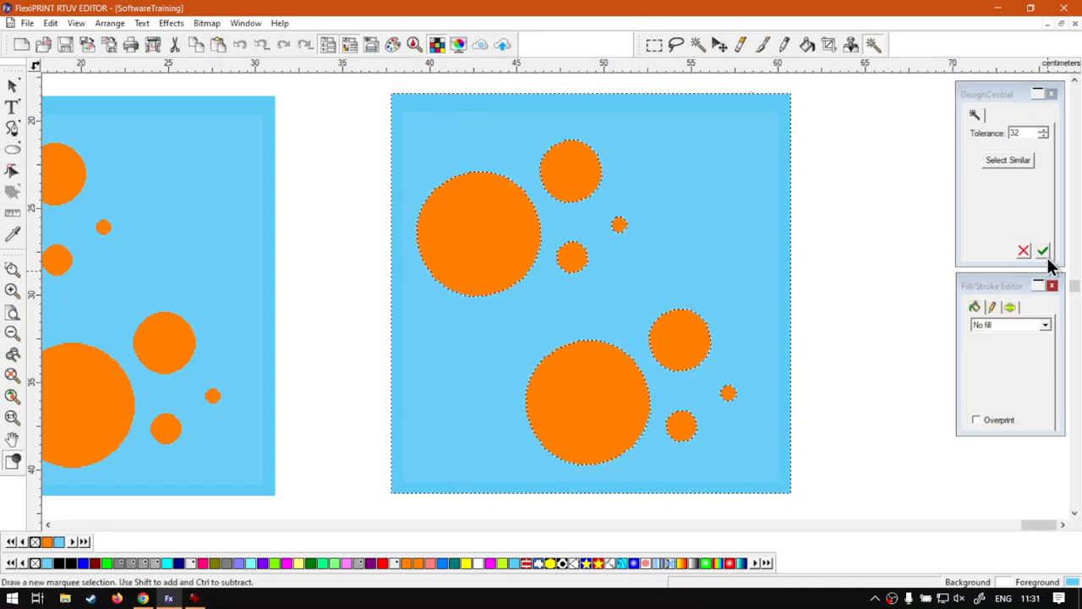
left_click(1044, 250)
Step: Move the copy with only its orange spots left to about X 52.6 cm, Y 30.7 cm
left_click(13, 85)
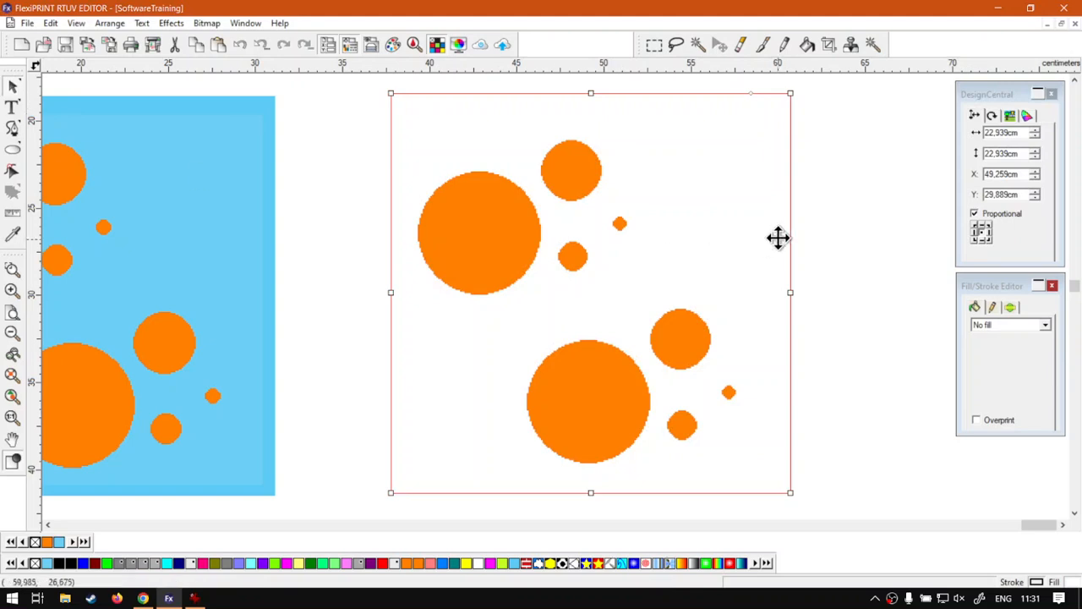
left_click_drag(466, 259, 522, 271)
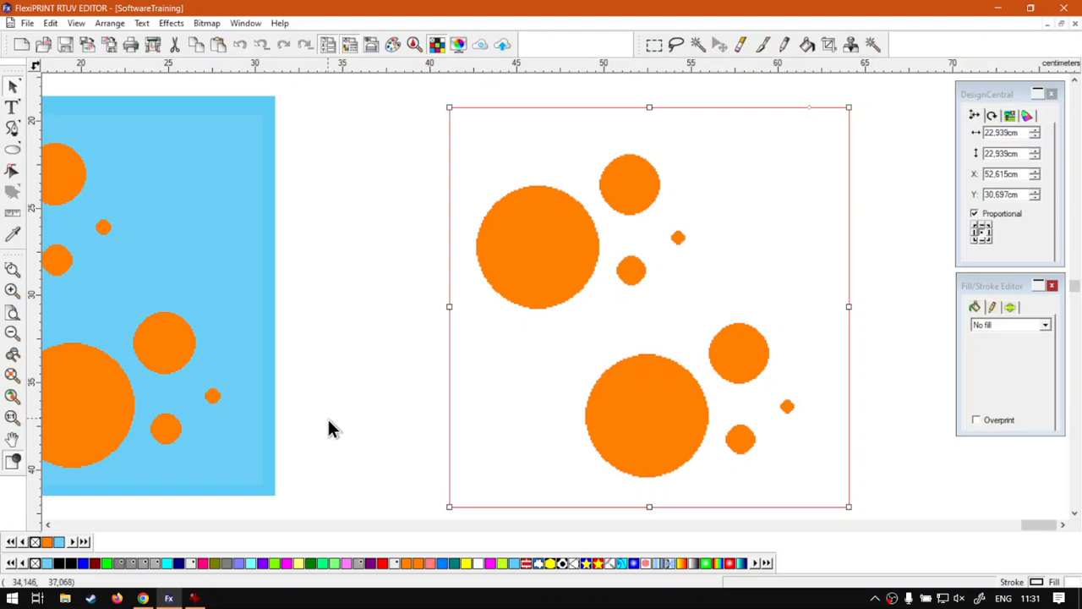
Step: Switch to Chrome to show the softwaretraining.co.za home page
left_click(144, 598)
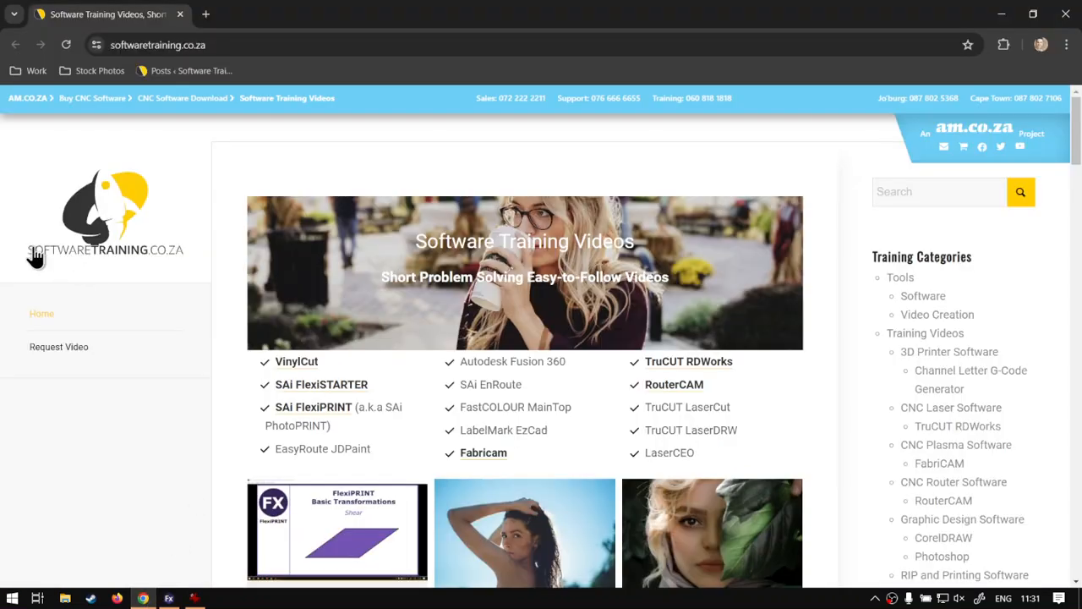